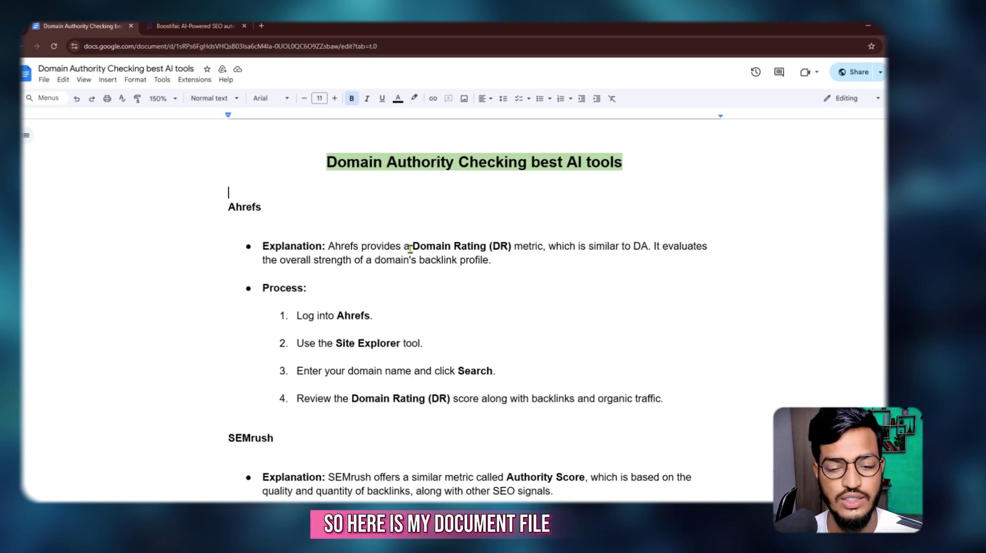
Scroll through the Domain Authority Checking best AI tools notes and back to the top
scroll(312, 204, "down", 8)
scroll(313, 204, "up", 8)
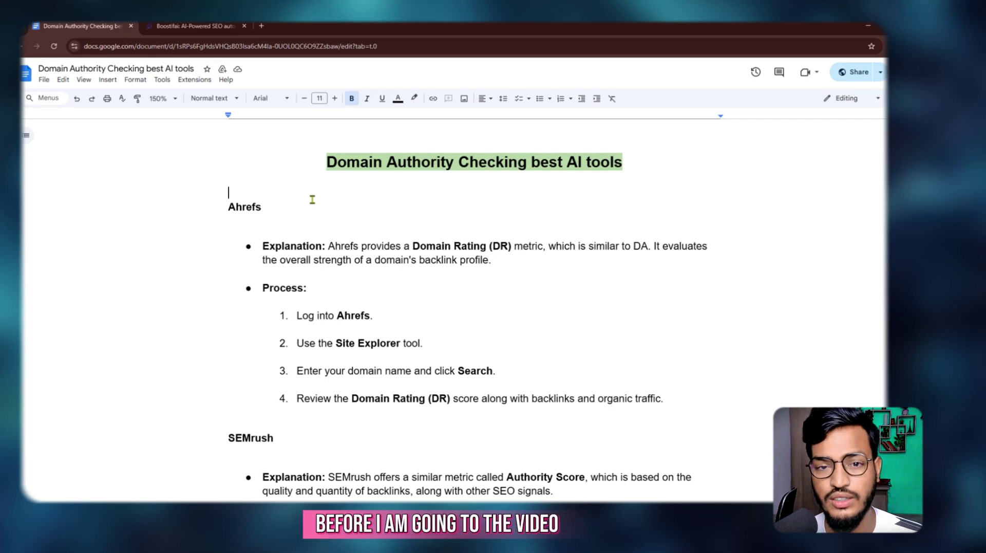
Look at the Boostifai homepage's email sign-up field, then go back to the notes document
left_click(194, 25)
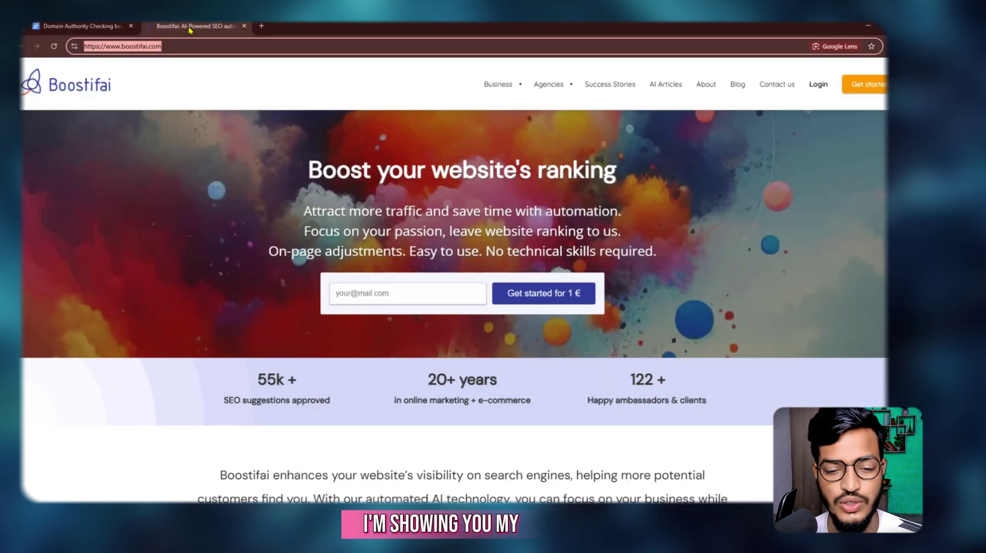
left_click(317, 105)
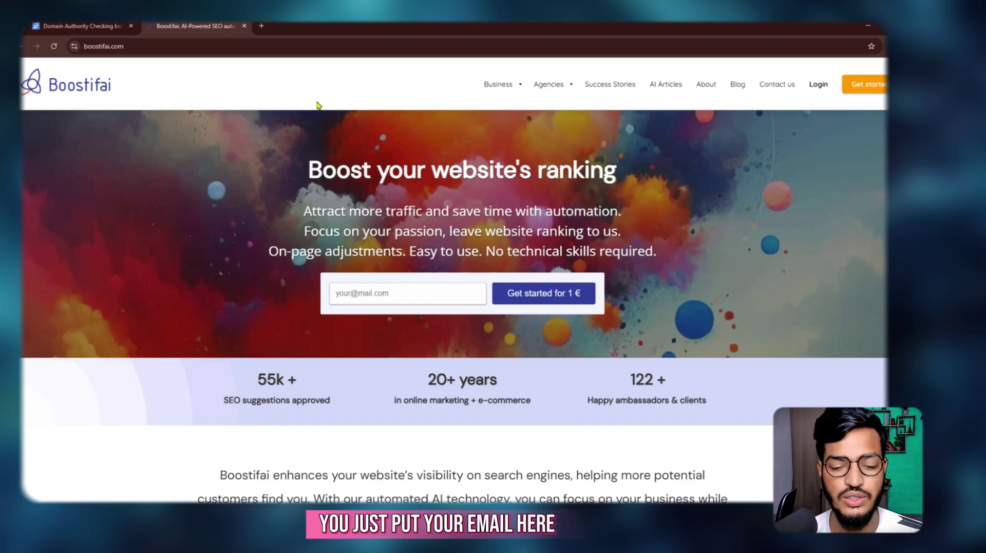
left_click(447, 283)
left_click(510, 277)
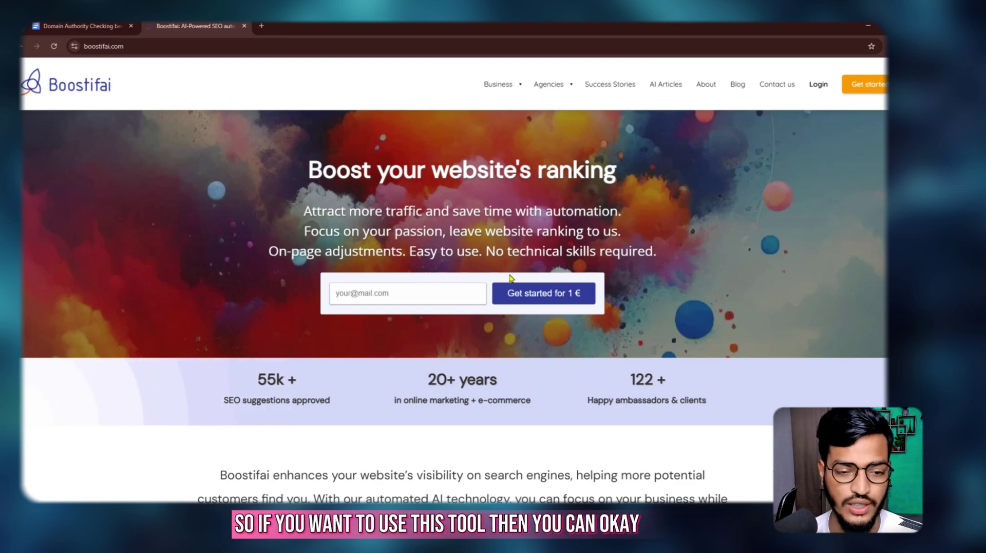
left_click(82, 26)
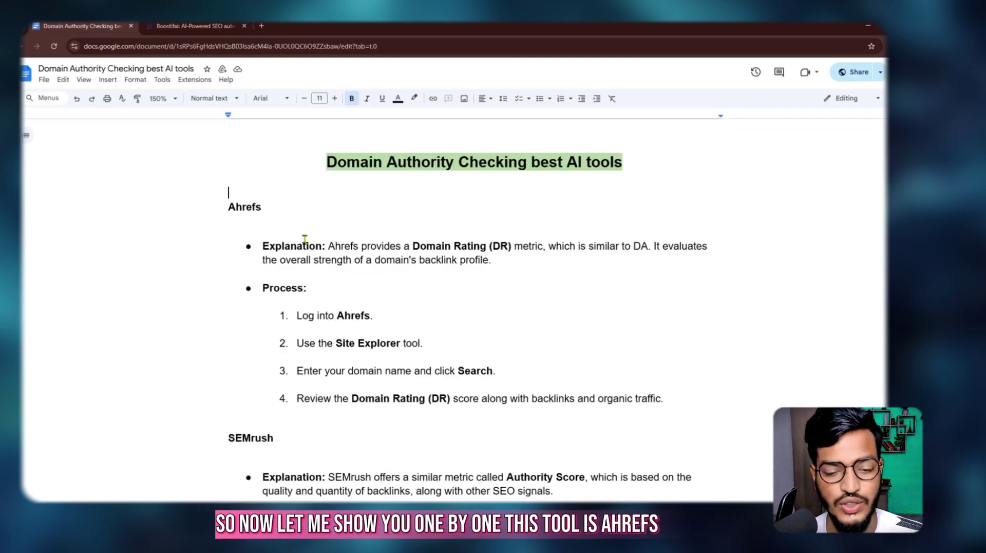
Select the Ahrefs heading in the notes and start a 'domain' search in a new tab
double_click(246, 207)
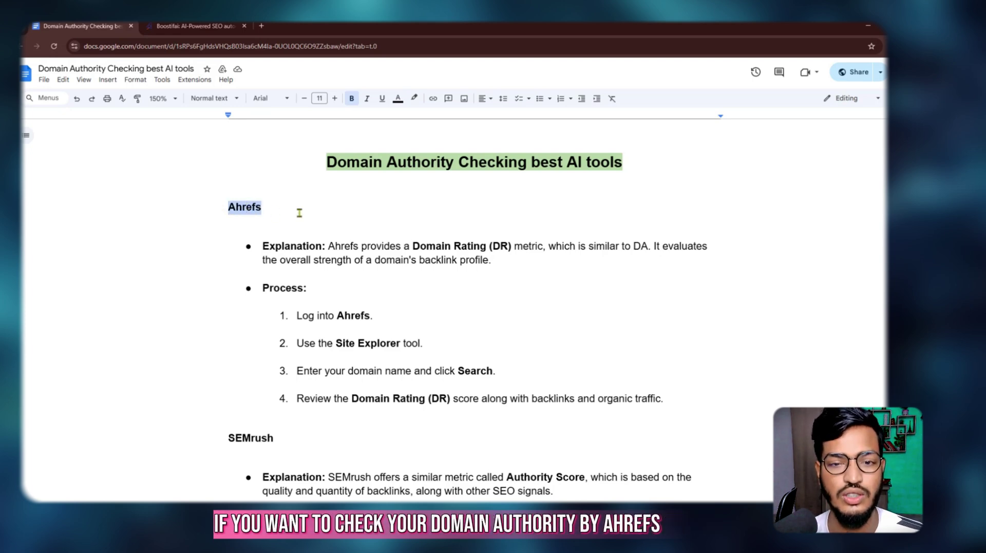
left_click(262, 26)
type("domain")
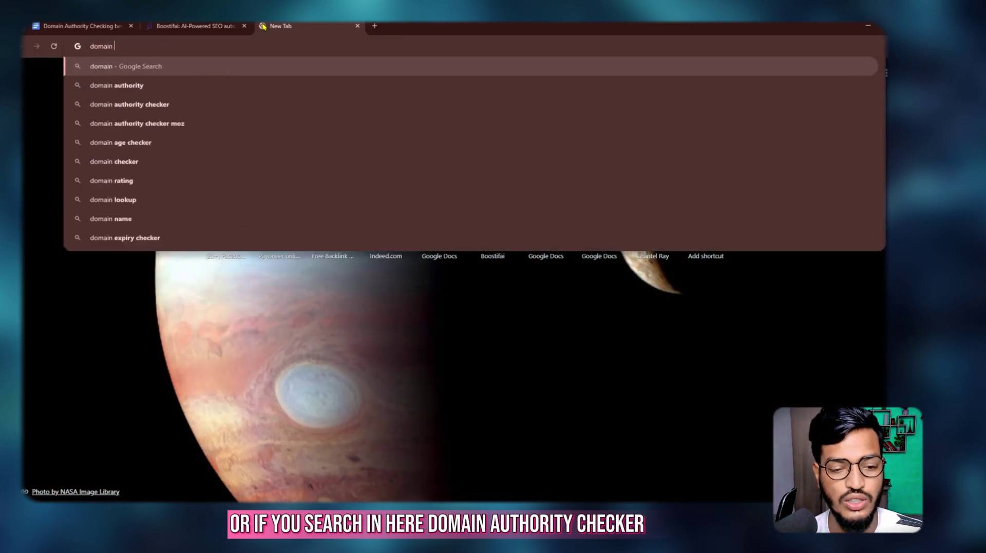
Search 'domain authority checker' and open the Ahrefs, Moz and DA Checker results in tabs
key("Down")
key("Down")
key("Return")
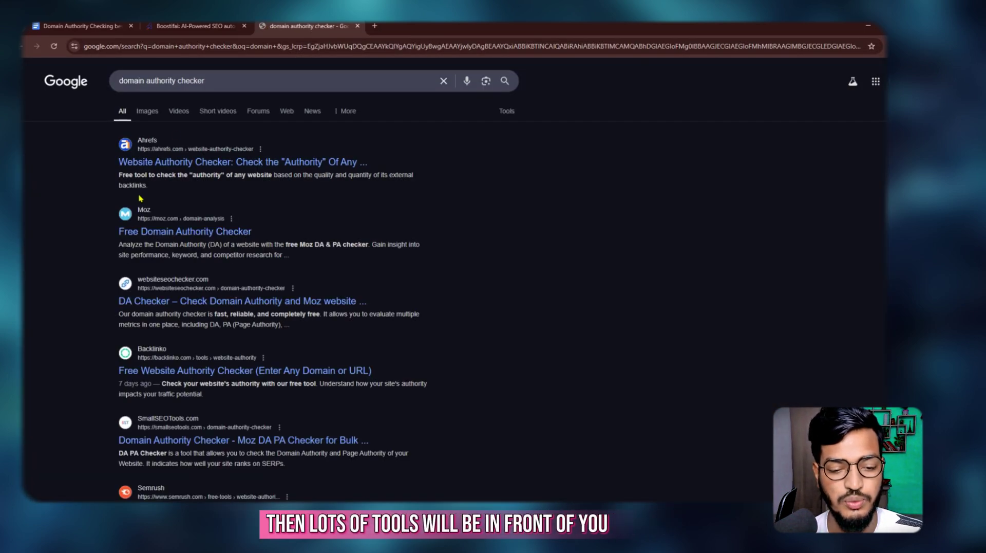
left_click(172, 163, "ctrl")
left_click(154, 231, "ctrl")
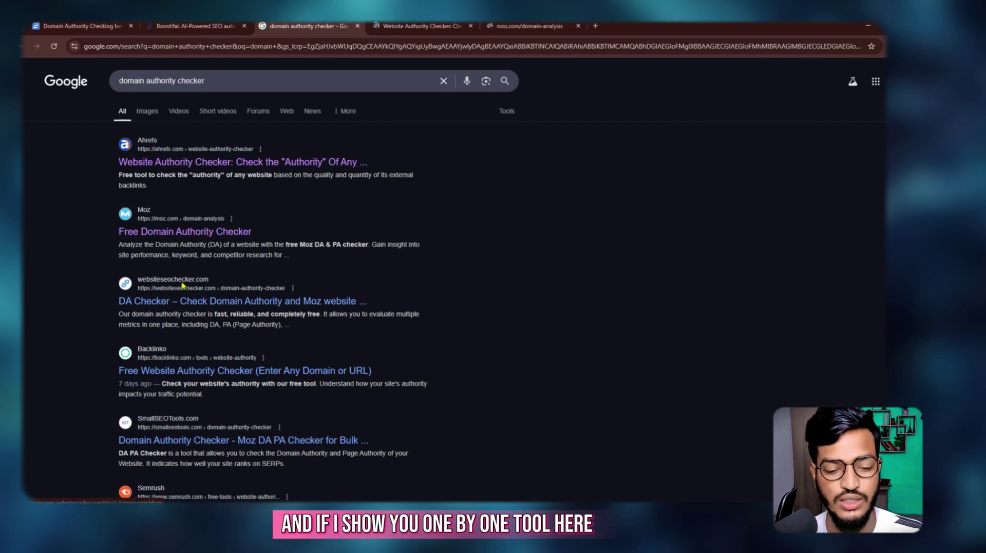
left_click(154, 301, "ctrl")
left_click(386, 24)
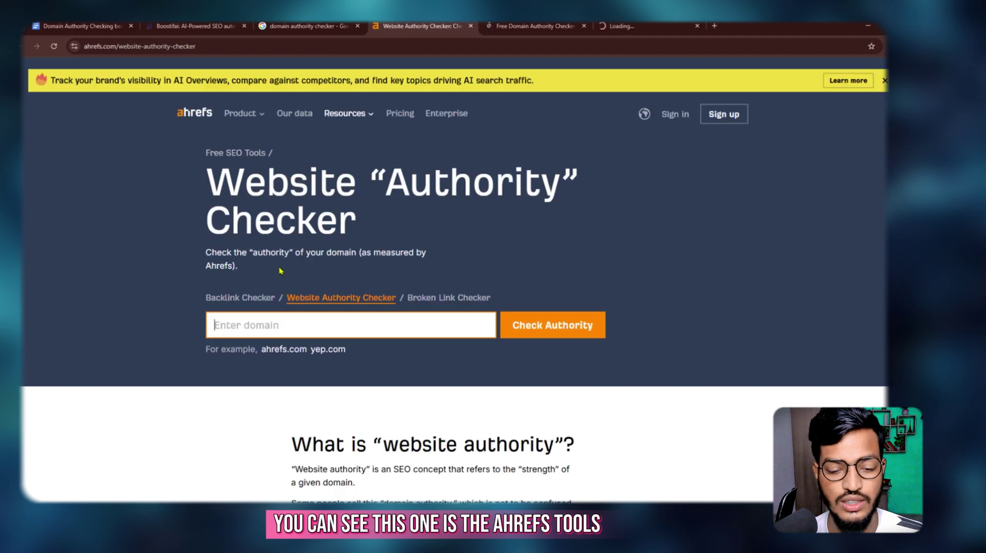
Copy the boostifai.com address and run the Ahrefs authority check on it
scroll(266, 194, "down", 2)
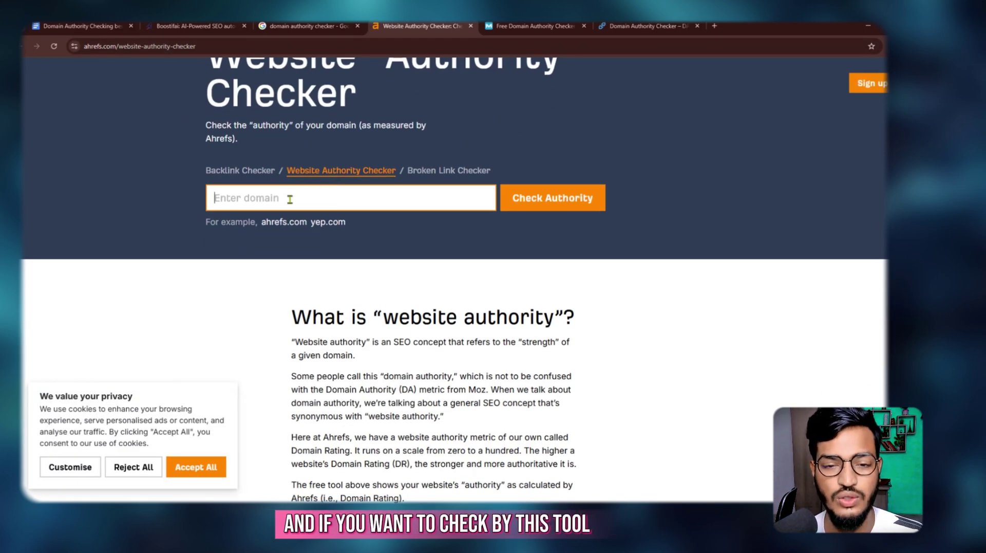
left_click(195, 25)
left_click(108, 47)
key("ctrl+c")
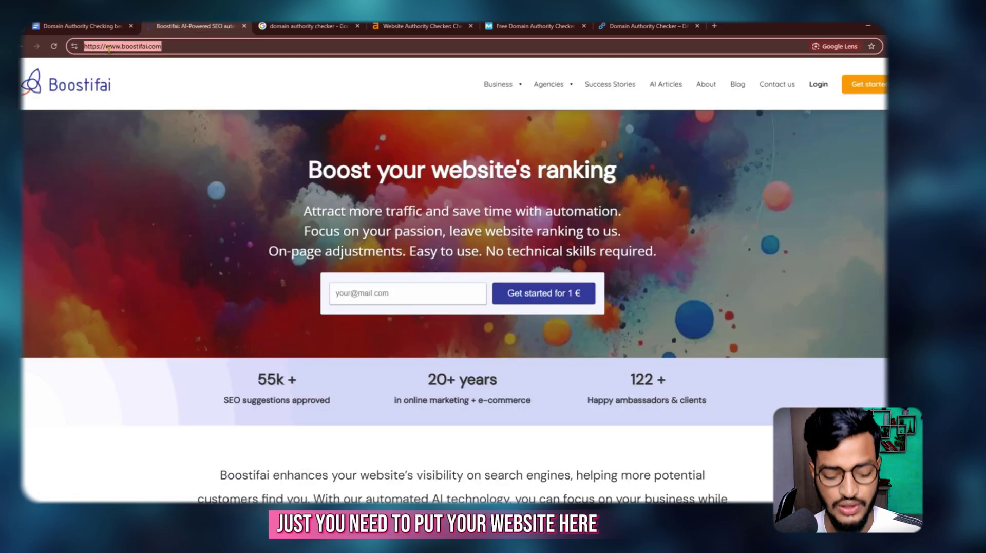
left_click(419, 26)
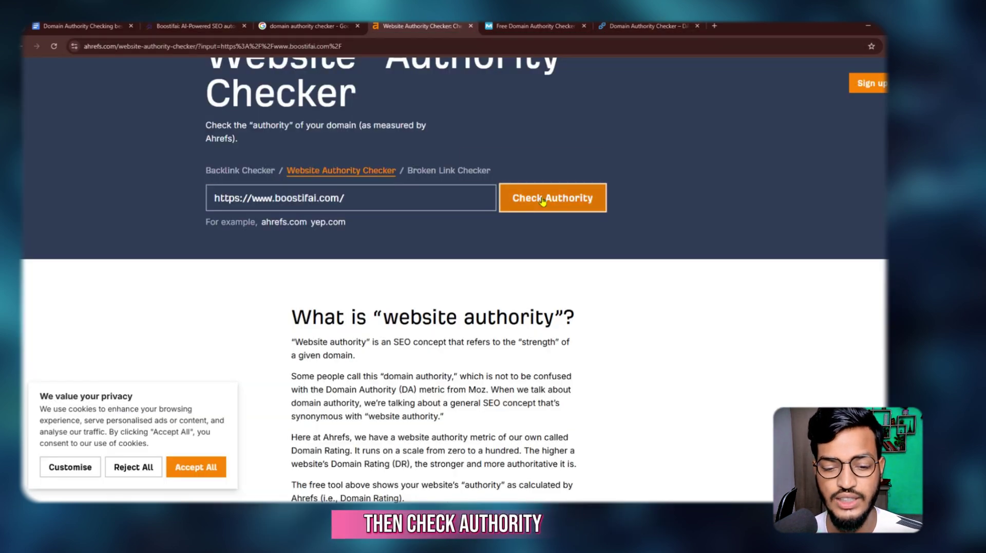
left_click(542, 200)
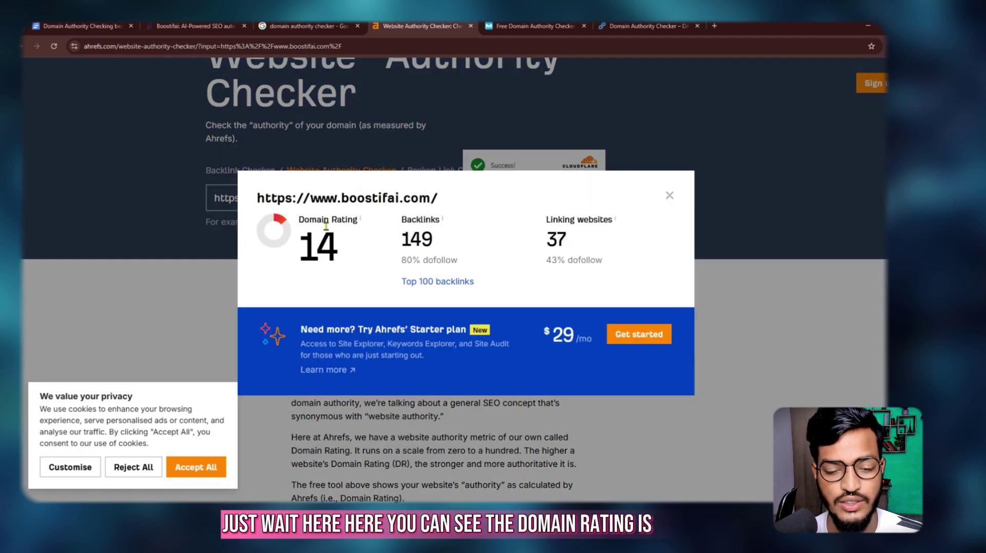
Review the Ahrefs results: Domain Rating 14, 149 backlinks, 37 linking websites
left_click_drag(304, 221, 335, 248)
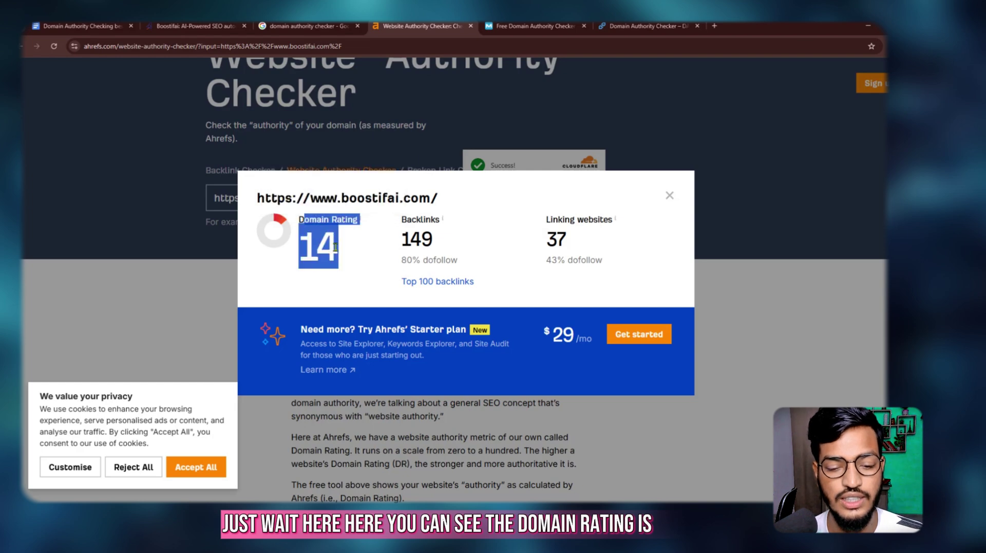
left_click(335, 247)
left_click_drag(408, 238, 425, 240)
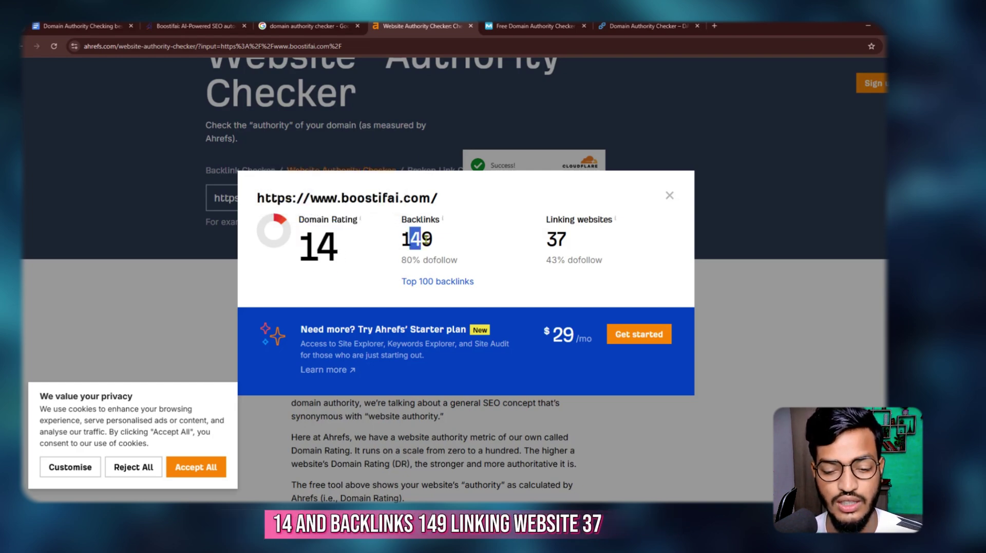
left_click_drag(549, 231, 568, 241)
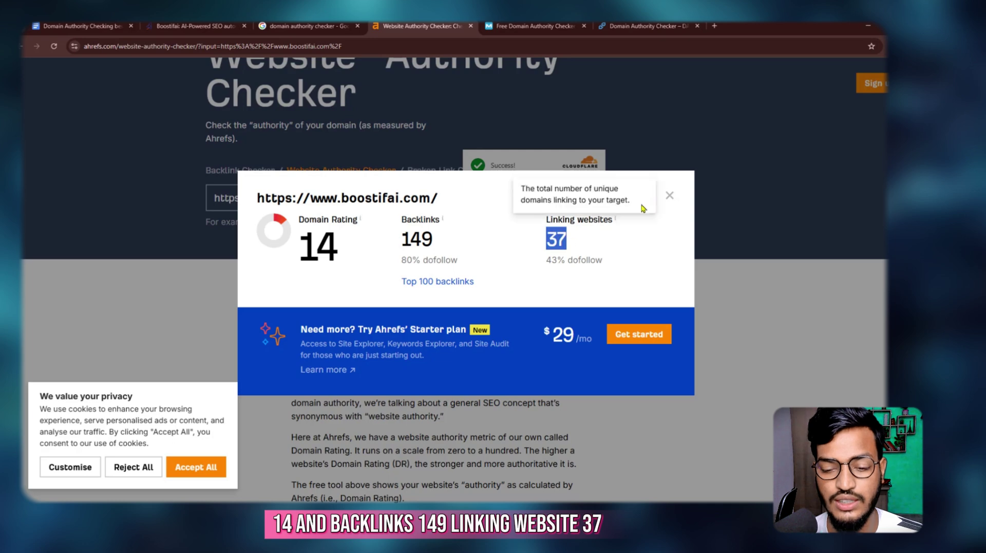
left_click(669, 195)
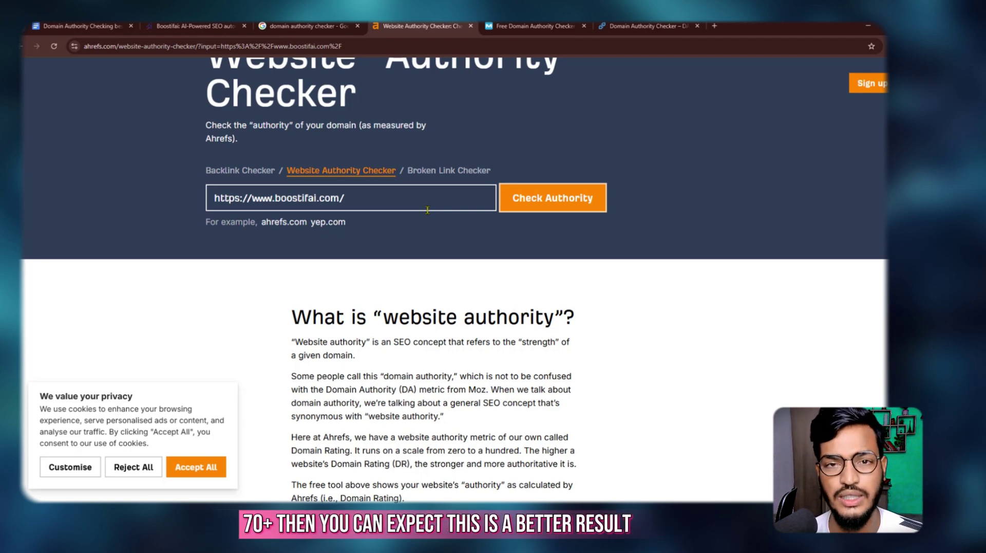
left_click(195, 25)
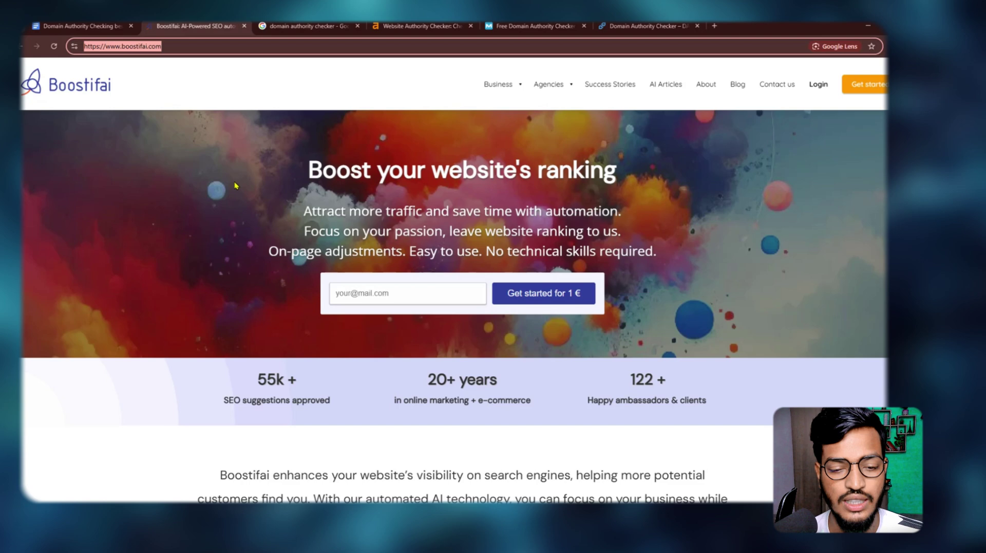
Inspect the Boostifai page in DevTools, toggling the mobile layout preview on and off
right_click(215, 223)
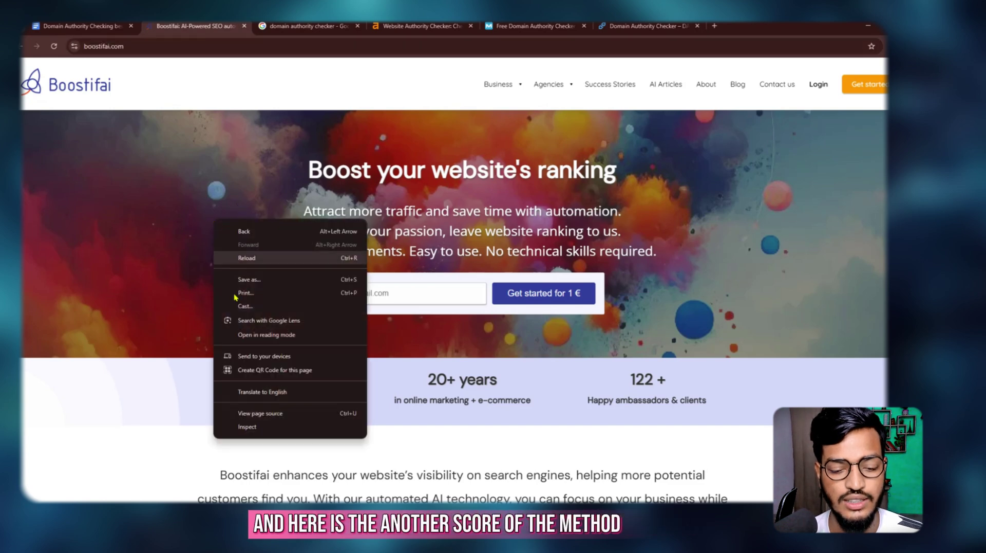
left_click(246, 427)
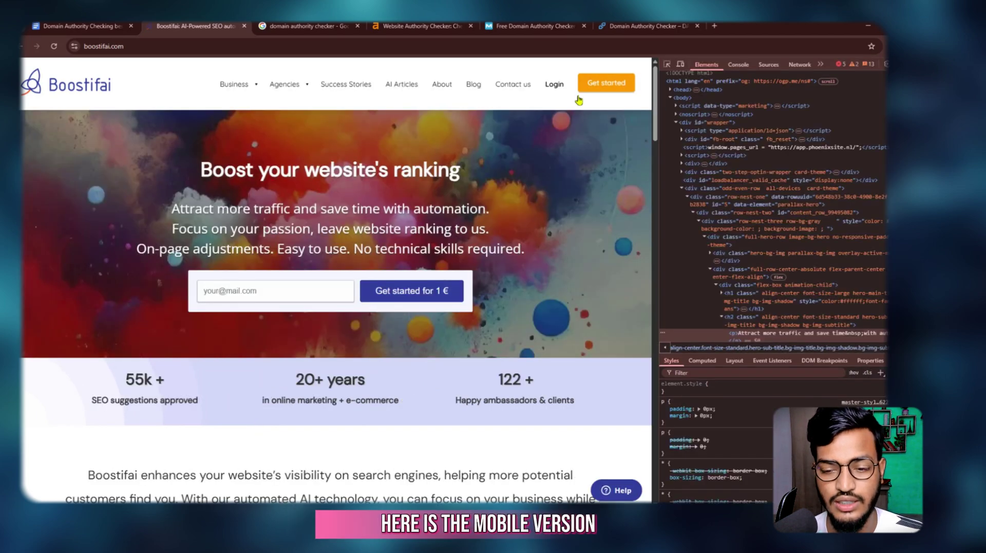
left_click(681, 64)
left_click(681, 64)
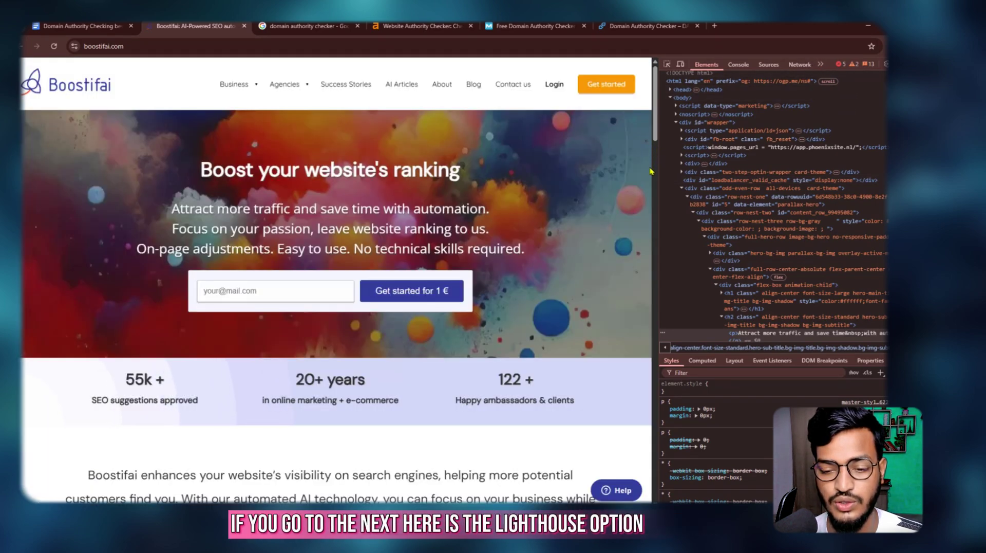
Start a Desktop Lighthouse audit of boostifai.com
left_click(821, 64)
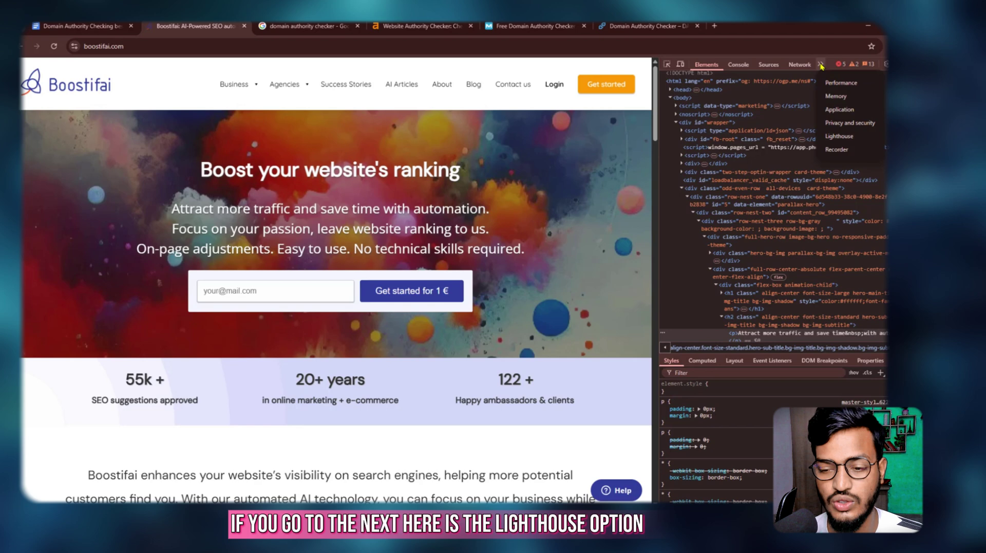
left_click(840, 137)
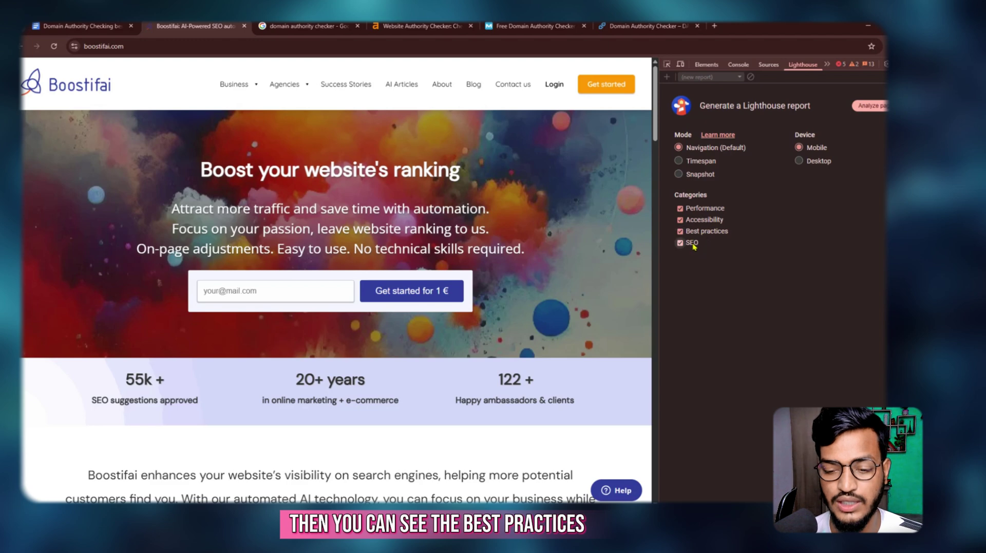
left_click(819, 158)
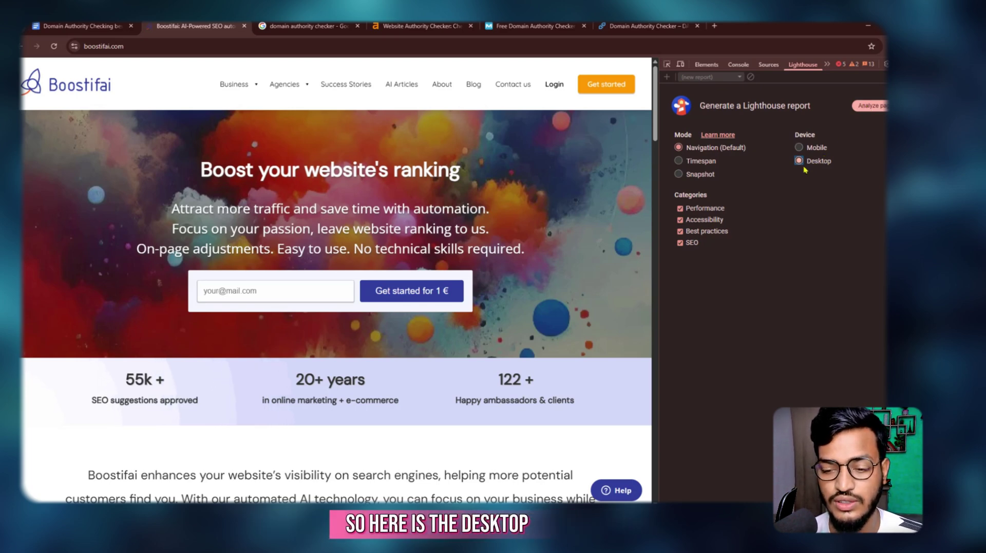
left_click(886, 106)
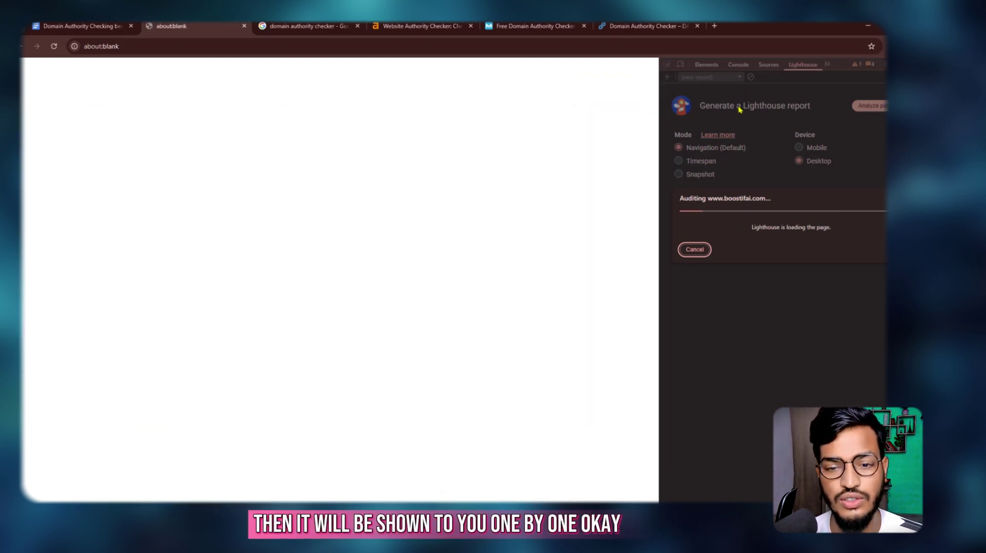
left_click(535, 26)
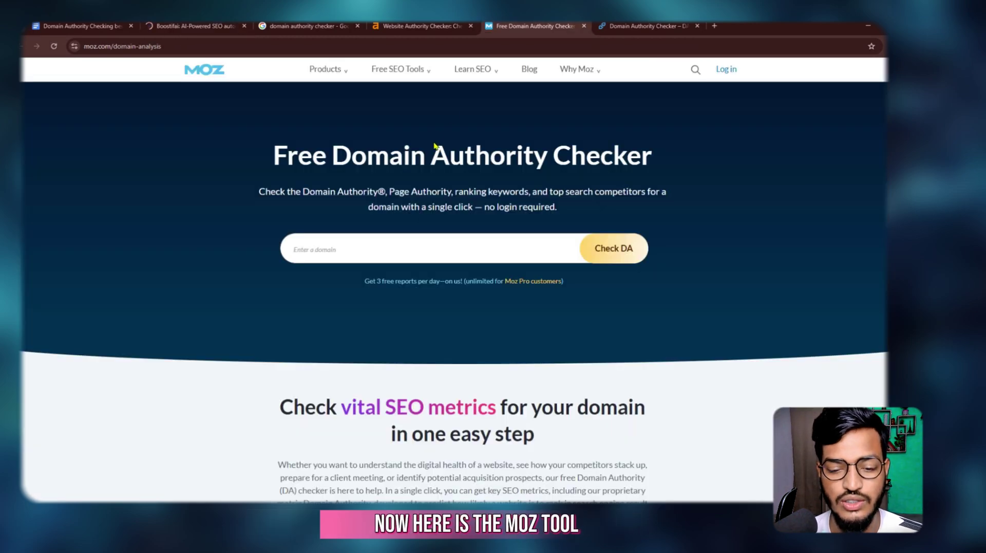
Check boostifai.com in Moz: Domain Authority 8, 33 linking root domains, 1 keyword, 4% spam
left_click(433, 248)
key("ctrl+v")
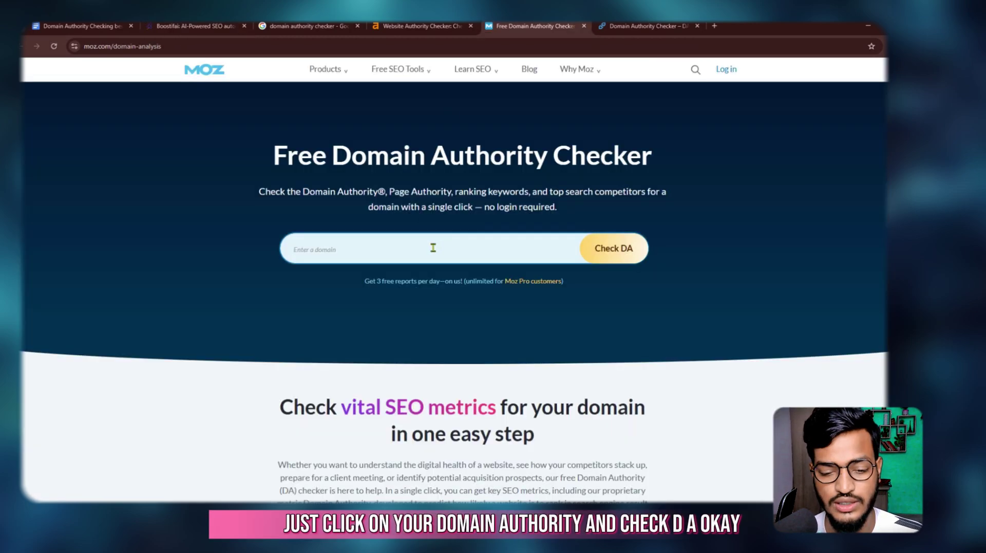
left_click(630, 256)
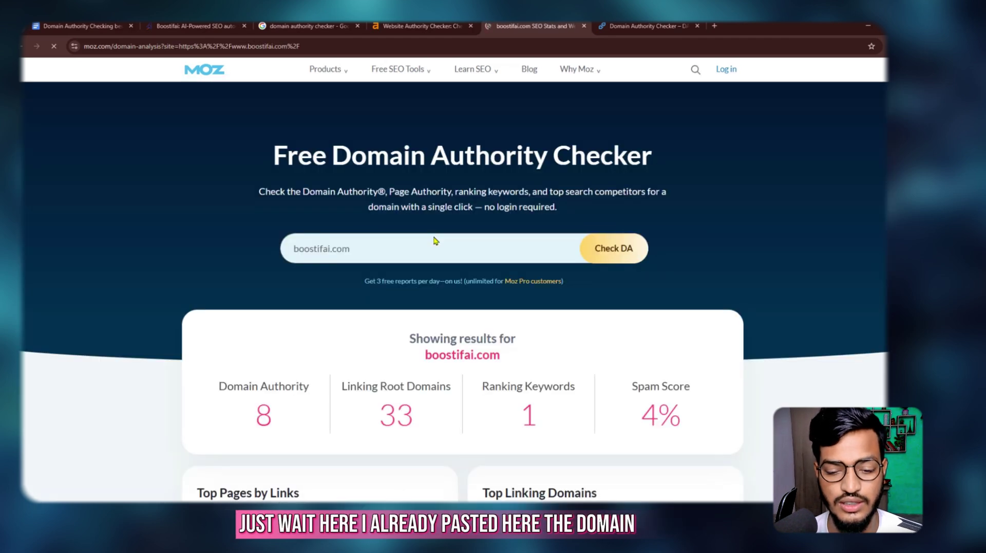
left_click_drag(300, 132, 279, 150)
Highlight Moz's summary figures: Domain Authority 8, linking root domains, ranking keywords and spam score
left_click(288, 149)
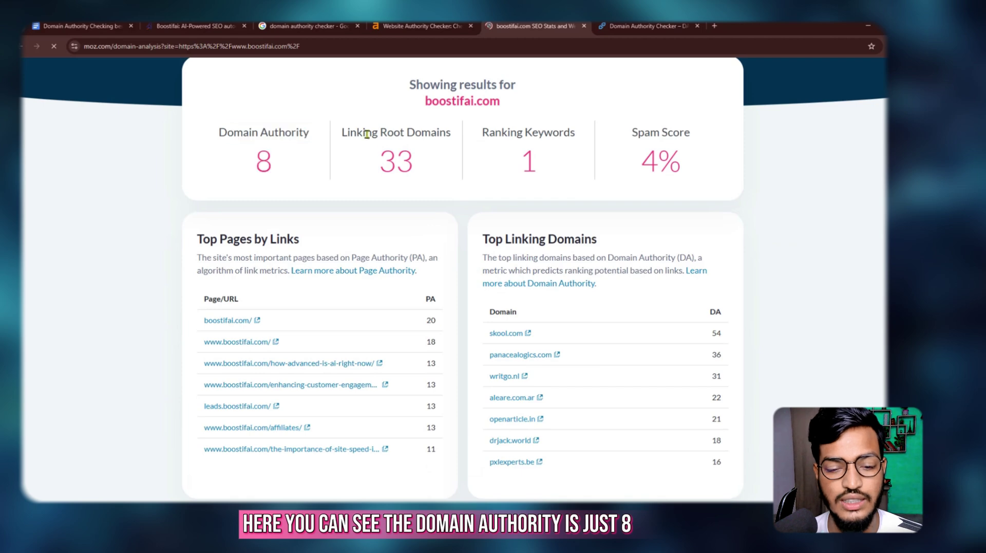
left_click_drag(366, 134, 447, 135)
left_click(436, 171)
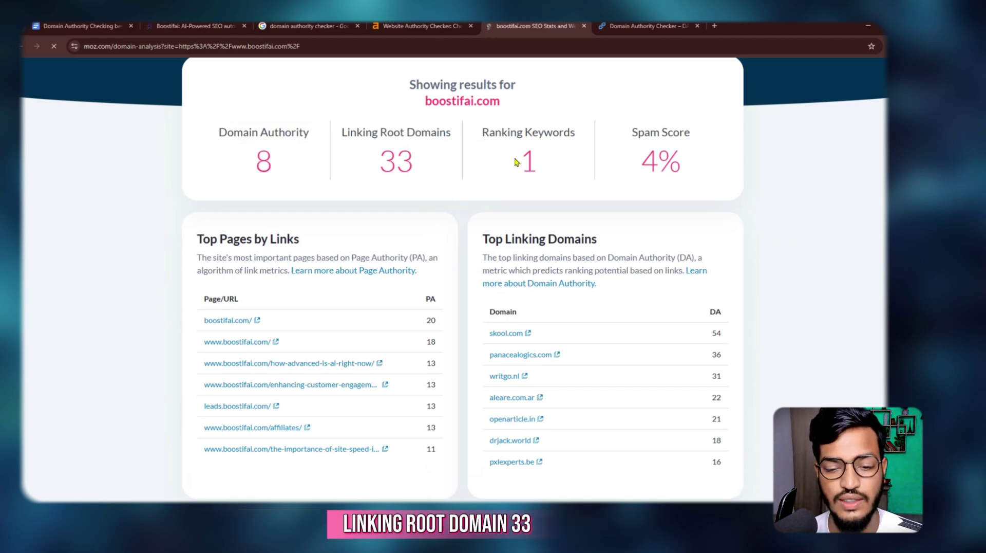
left_click_drag(514, 133, 560, 152)
left_click(531, 171)
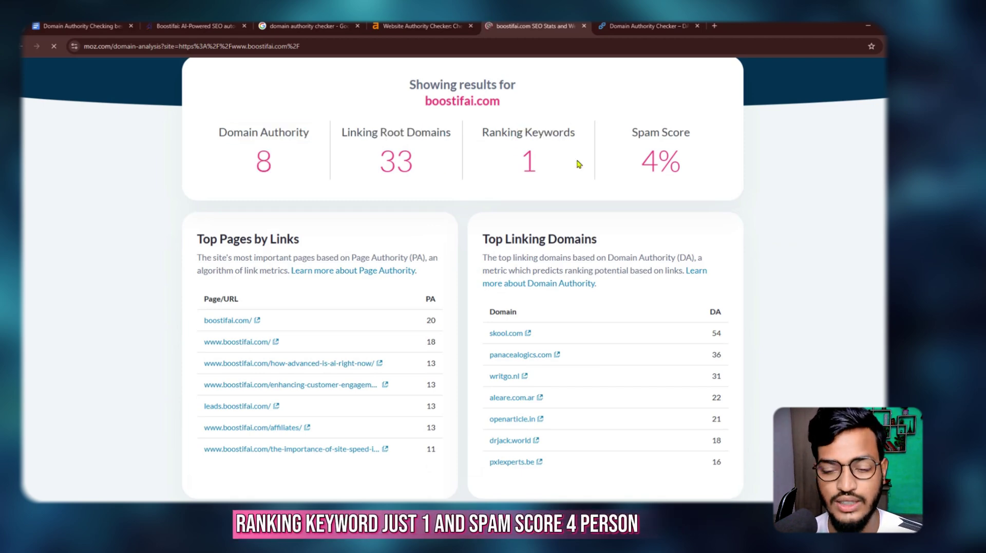
left_click_drag(634, 132, 671, 136)
left_click(670, 166)
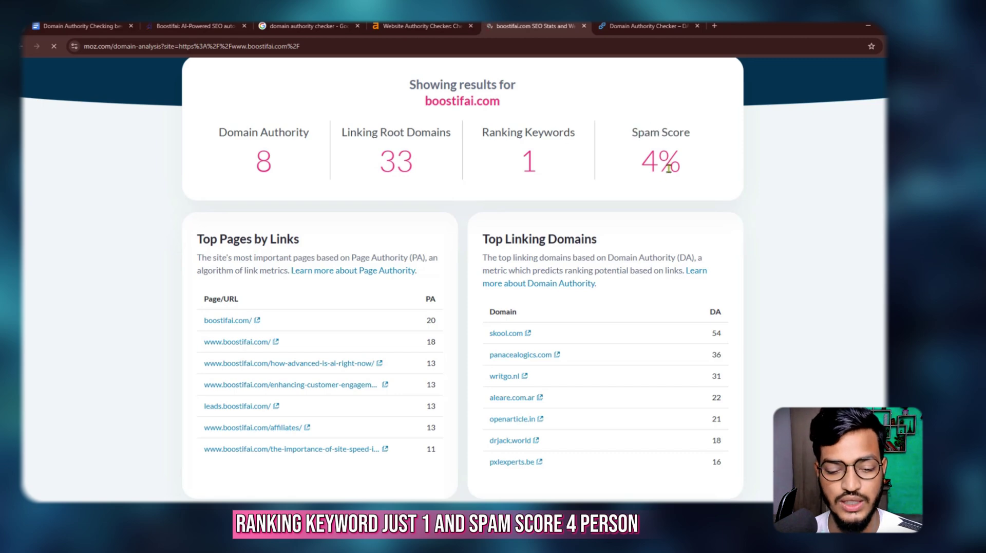
Review the Top Pages by Links table and its PA values
scroll(390, 205, "down", 3)
left_click_drag(214, 113, 302, 118)
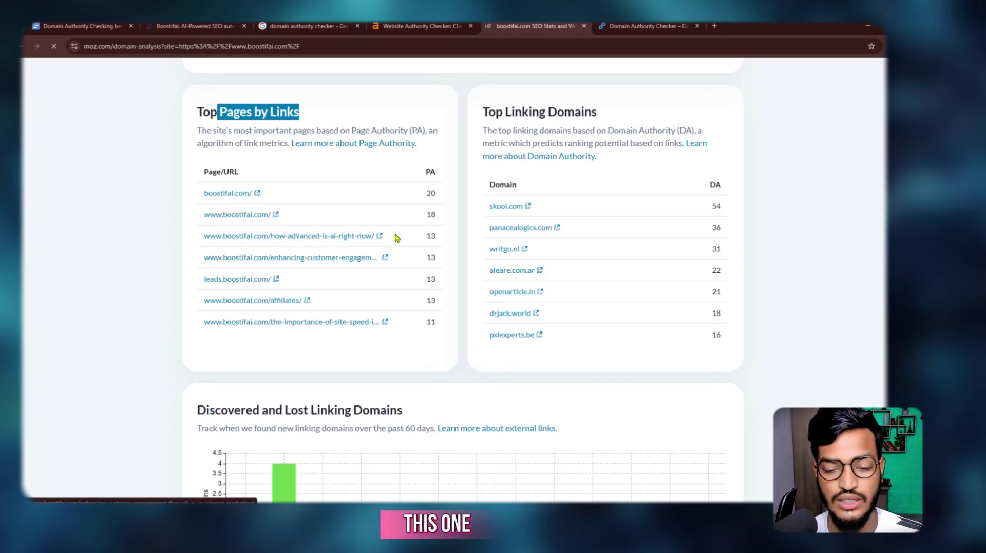
double_click(434, 171)
left_click(432, 205)
scroll(431, 205, "up", 4)
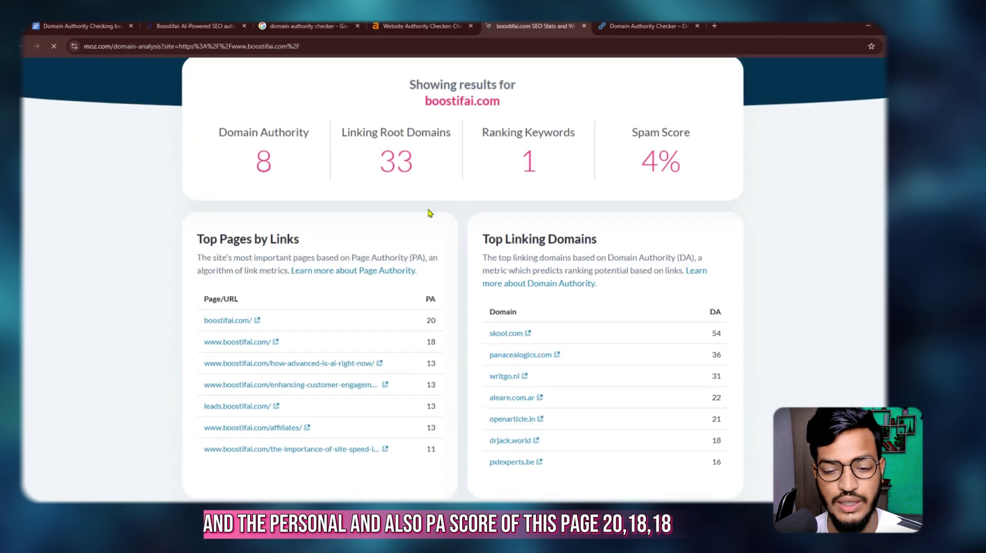
scroll(428, 216, "down", 4)
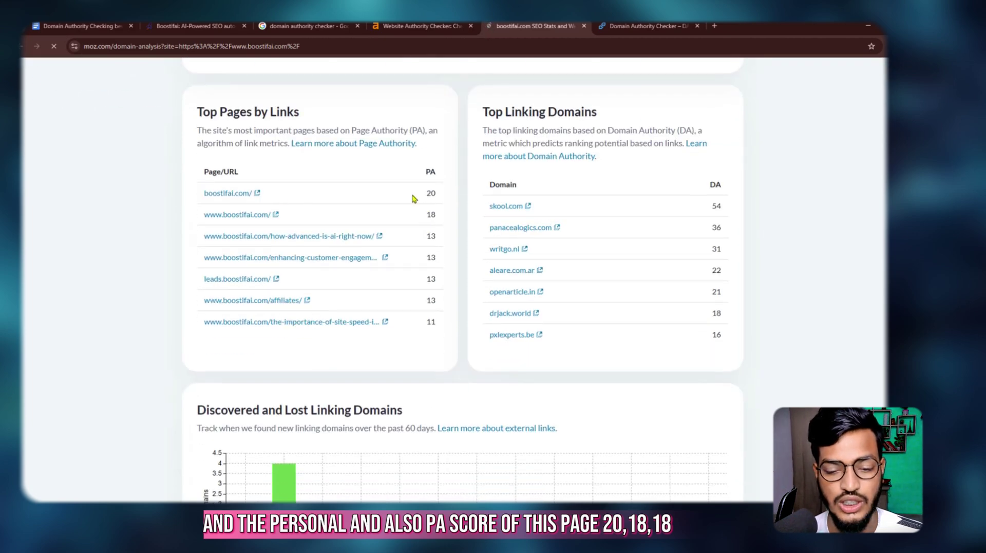
left_click_drag(413, 198, 445, 195)
left_click(426, 224)
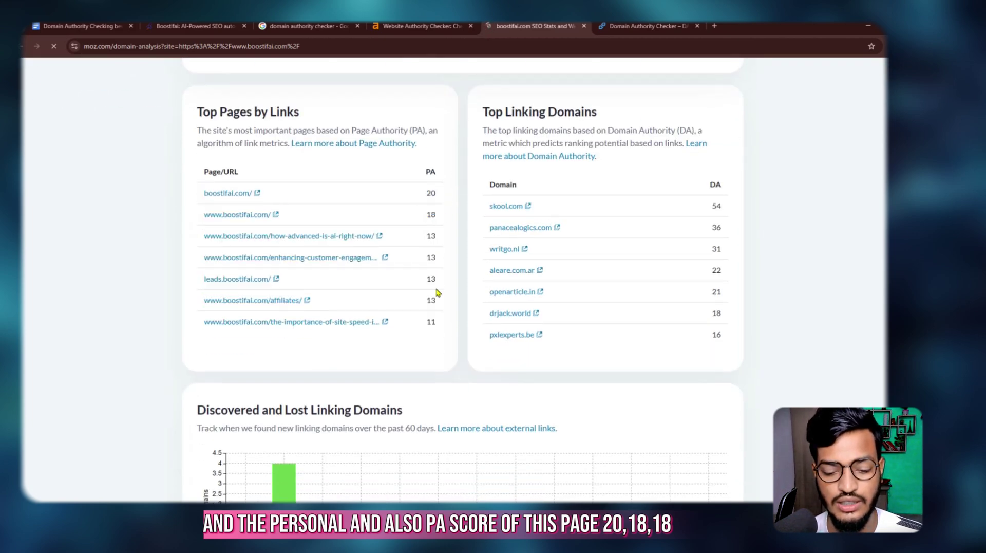
Review the Top Linking Domains list, briefly opening and closing the writgo.nl page
scroll(438, 292, "down", 3)
left_click_drag(199, 282, 353, 283)
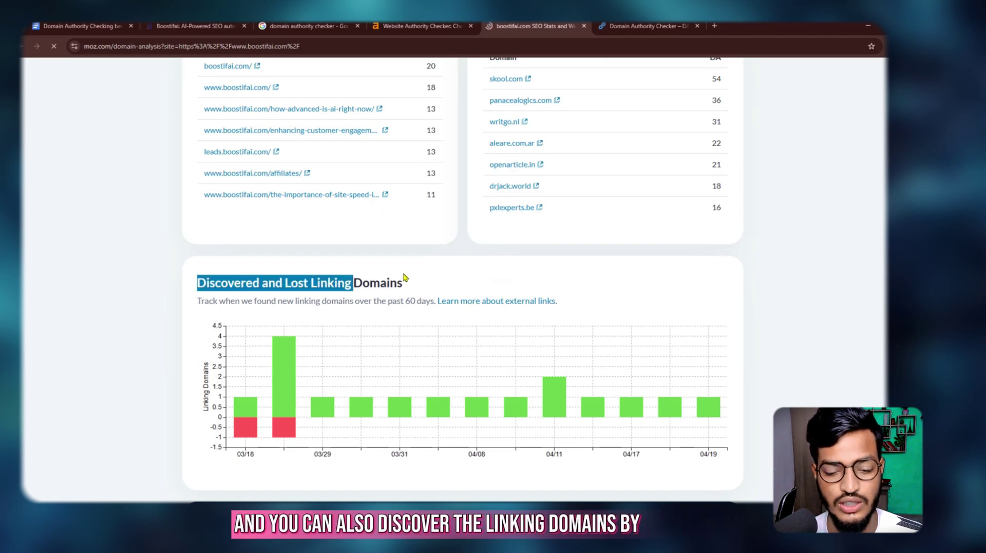
scroll(437, 276, "down", 5)
scroll(251, 248, "up", 2)
scroll(273, 214, "up", 5)
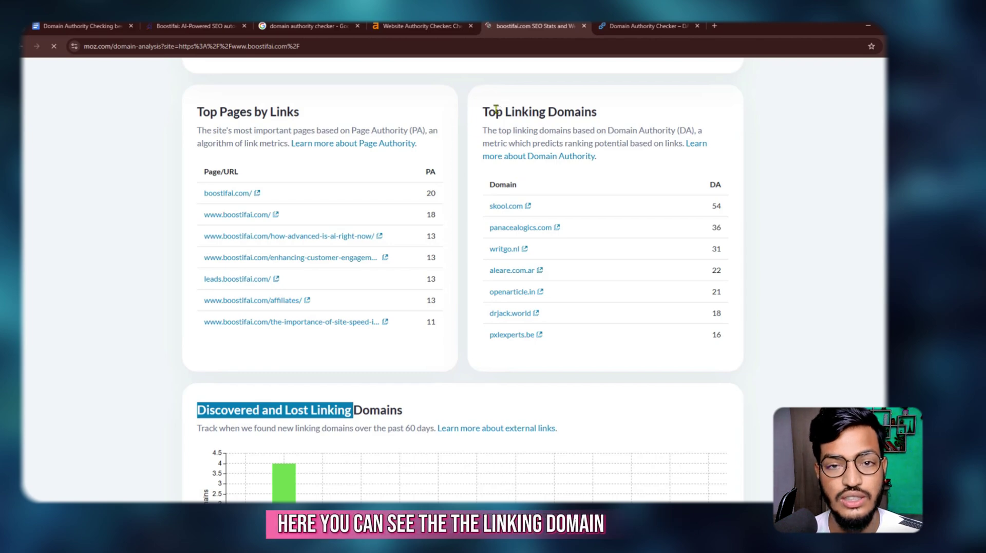
left_click_drag(495, 112, 593, 108)
left_click(600, 111)
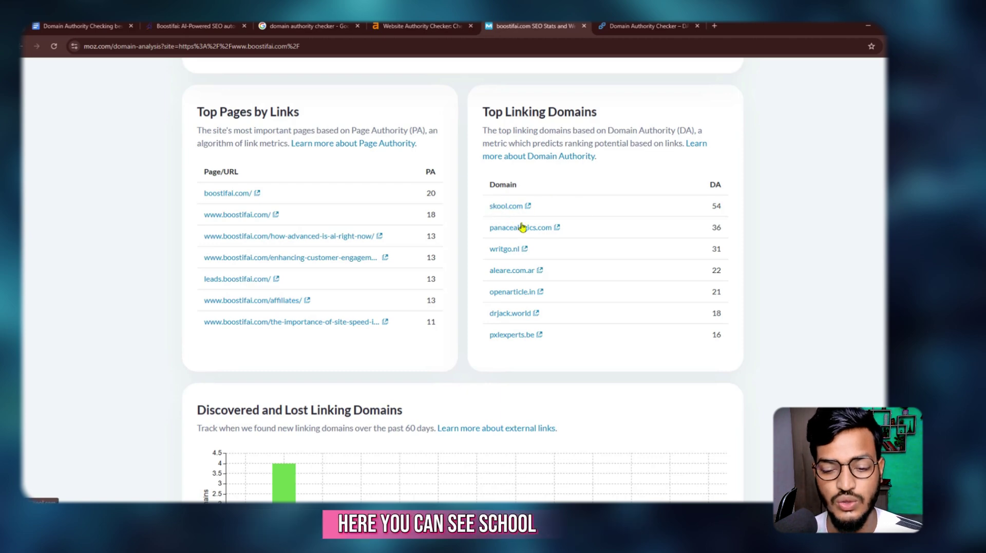
left_click(505, 249)
left_click(531, 26)
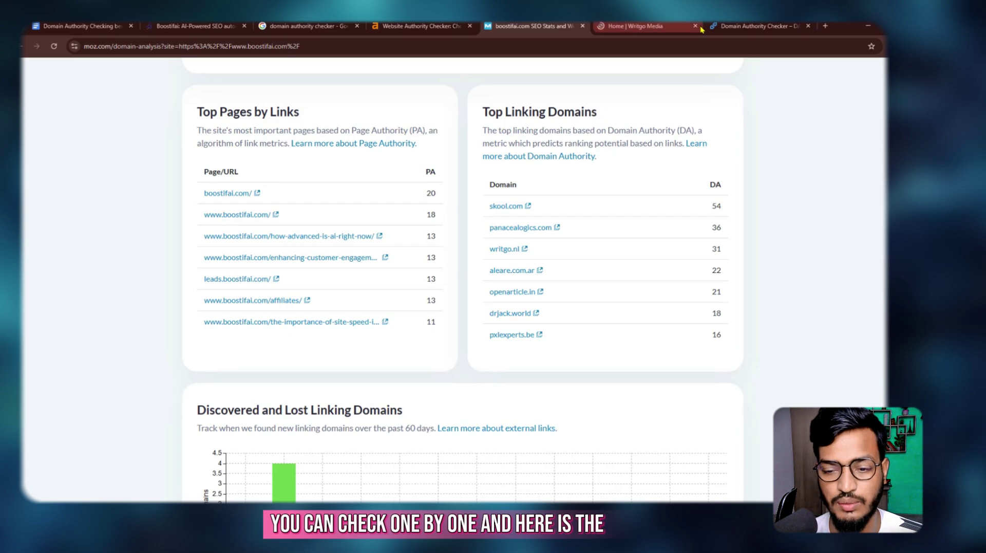
left_click(696, 26)
left_click(642, 26)
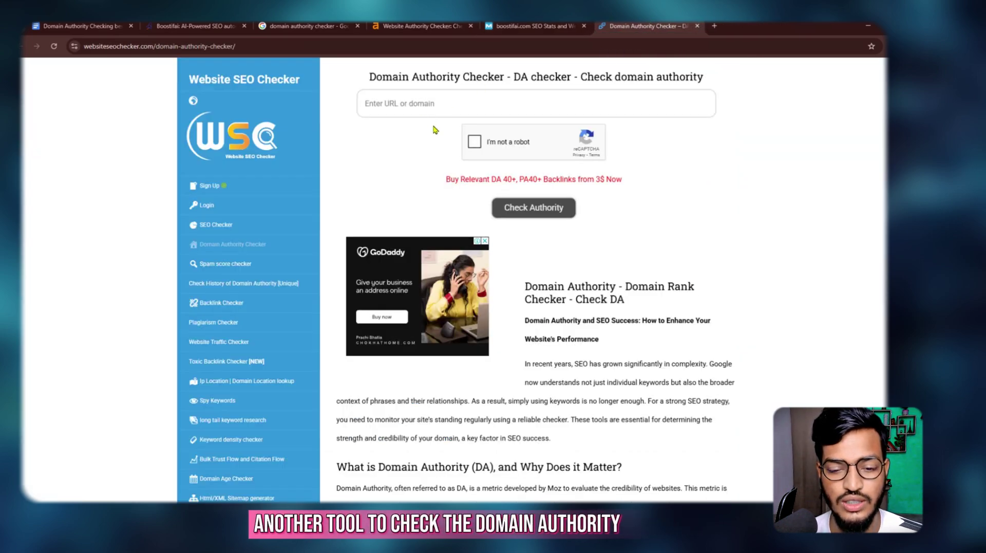
Paste boostifai.com into Website SEO Checker, pass the reCAPTCHA and run the authority check
left_click(411, 106)
type("https://www.boostifai.com/")
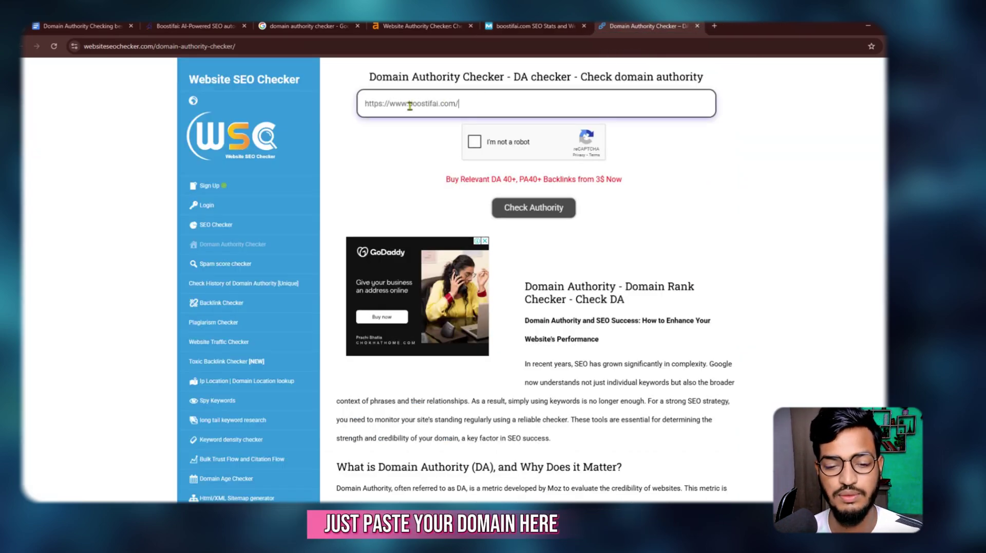
left_click(473, 144)
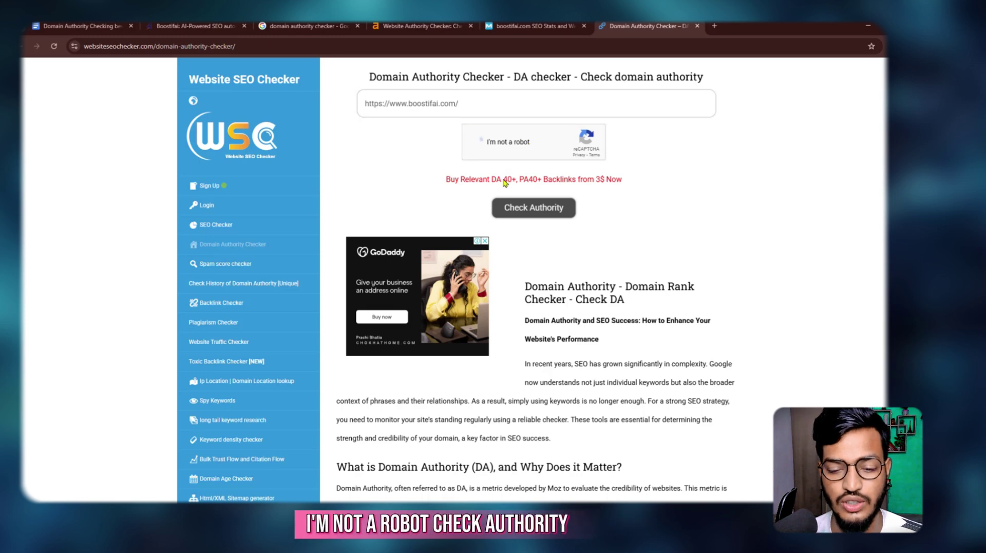
left_click(522, 206)
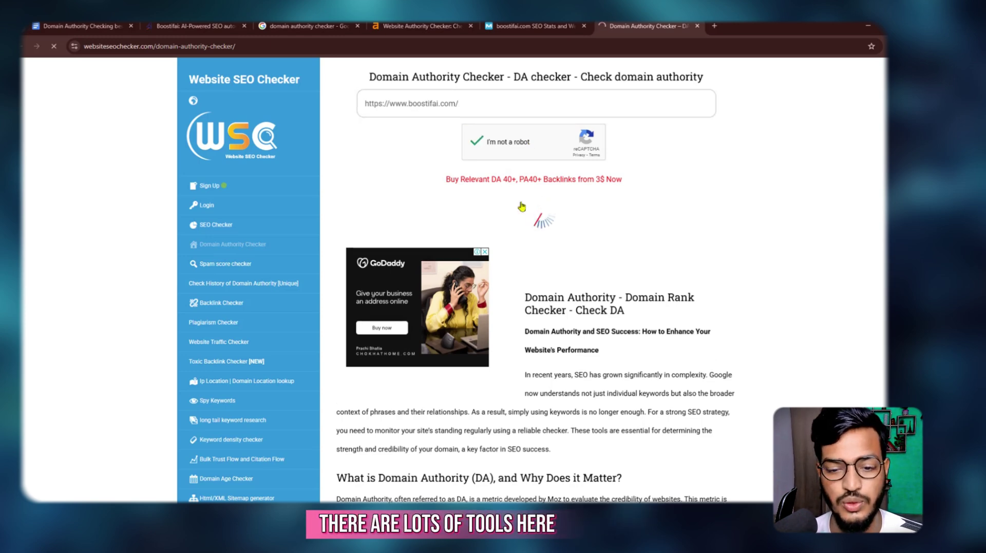
Review the results: Moz DA 8, PA 18, 144 backlinks, 1% spam
scroll(636, 125, "down", 2)
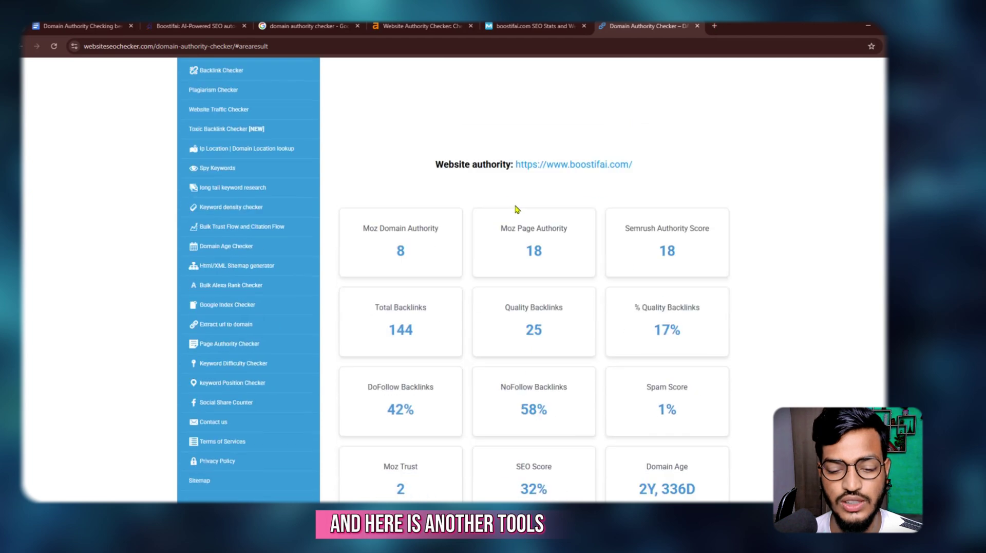
left_click_drag(363, 211, 424, 237)
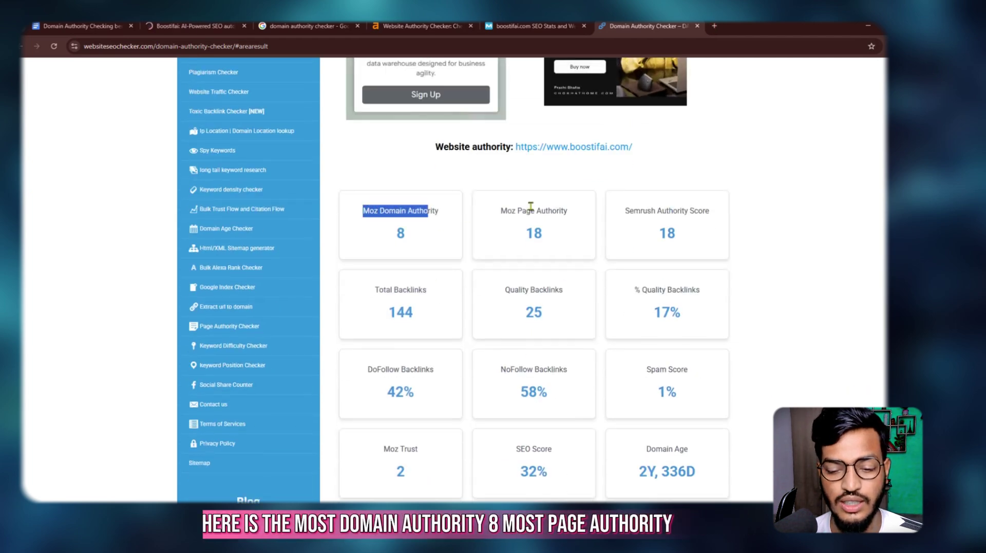
left_click_drag(531, 210, 569, 214)
scroll(668, 210, "down", 3)
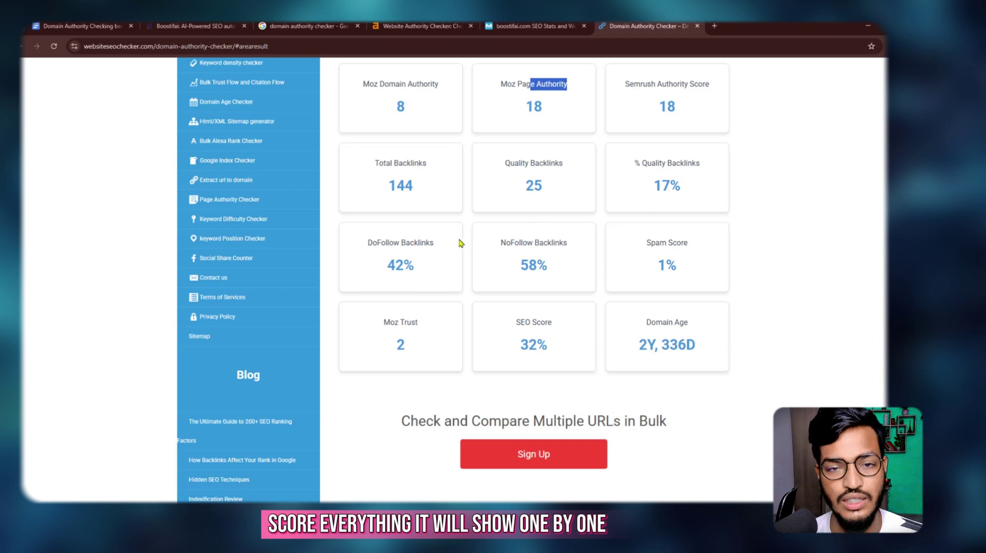
left_click(714, 26)
Search Google for chatgpt and launch ChatGPT from the Introducing ChatGPT page
type("chatgpt")
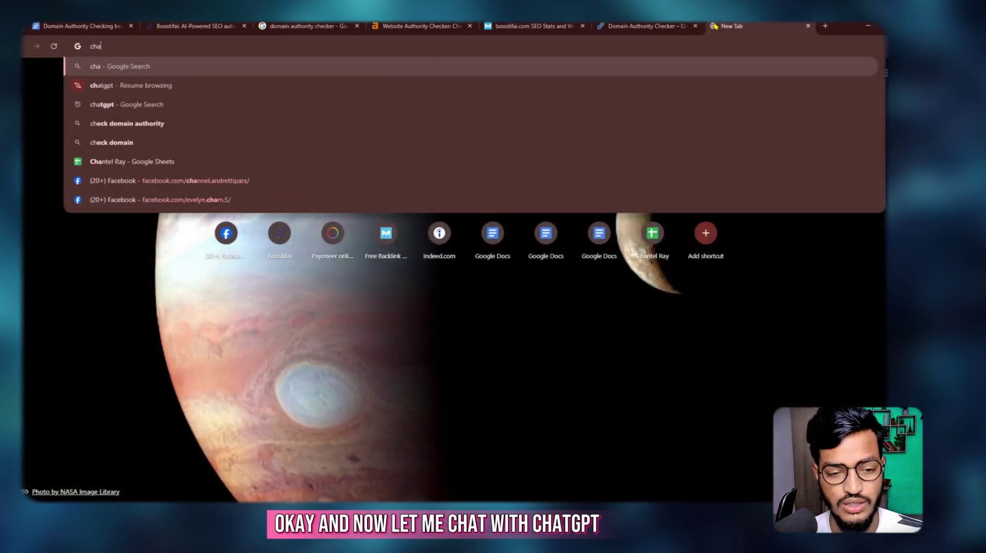
key("Return")
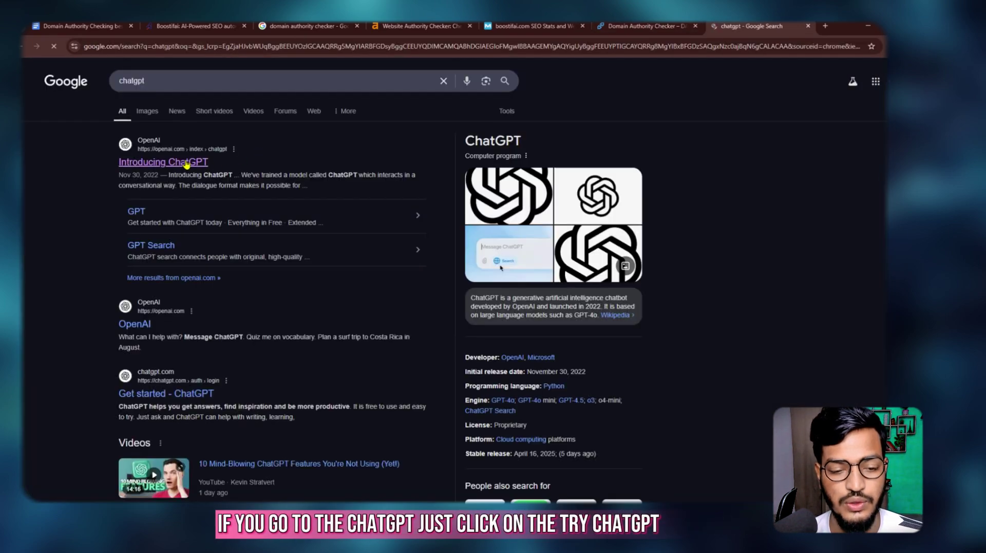
left_click(186, 162)
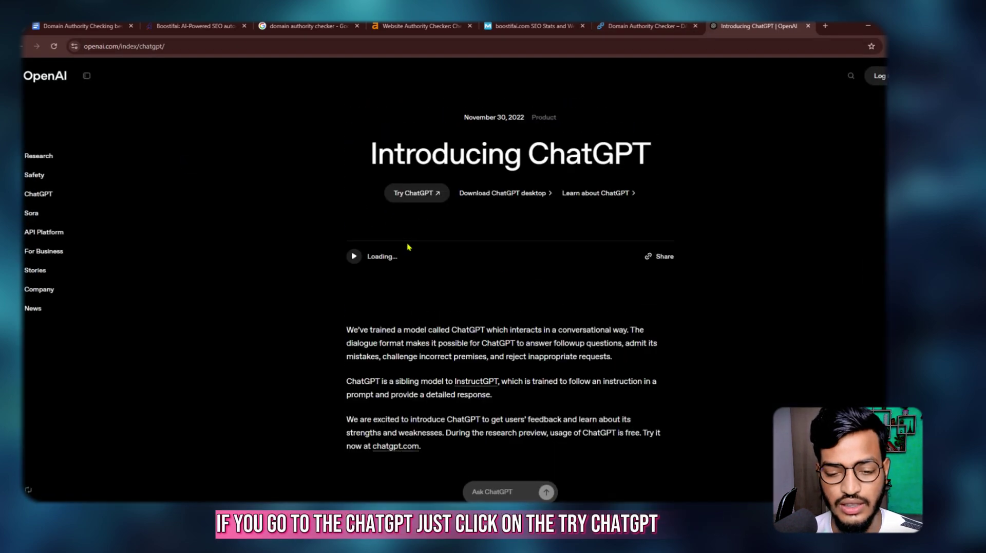
left_click(416, 194)
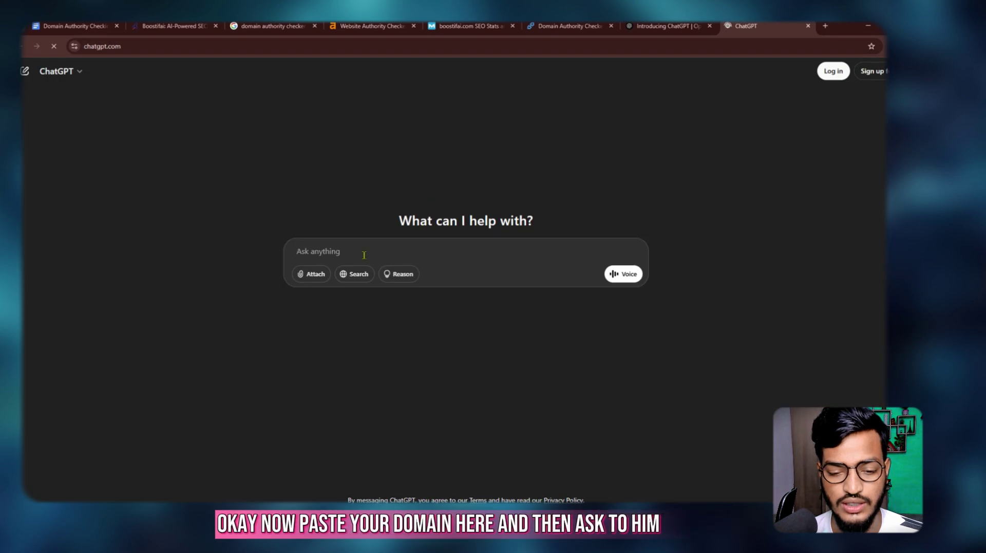
type("https://www.boostifai.com/")
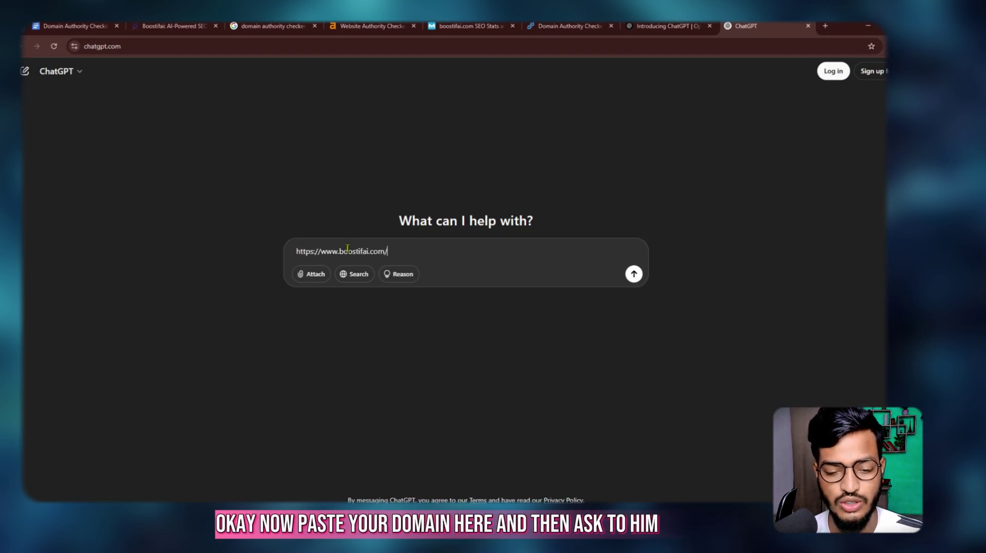
key("shift+Return")
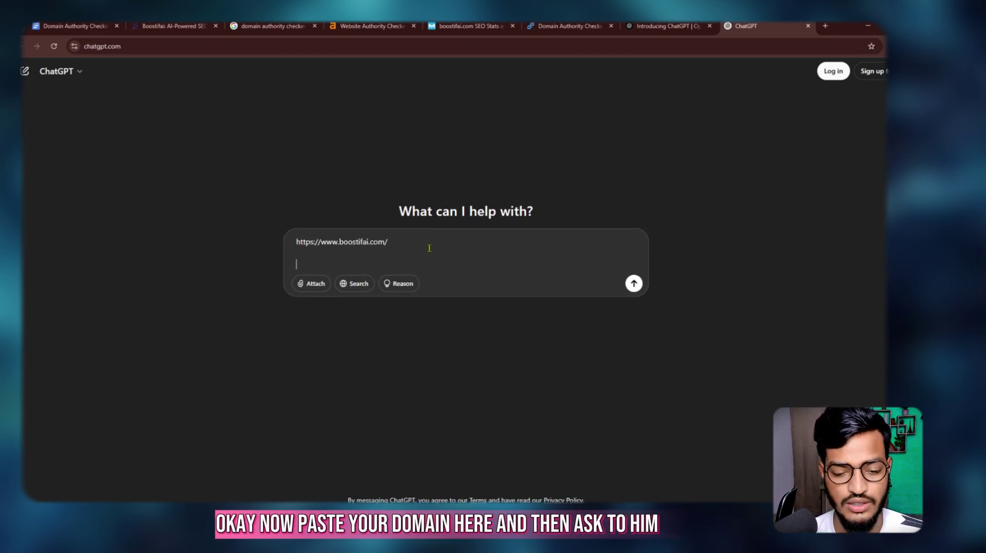
type("can")
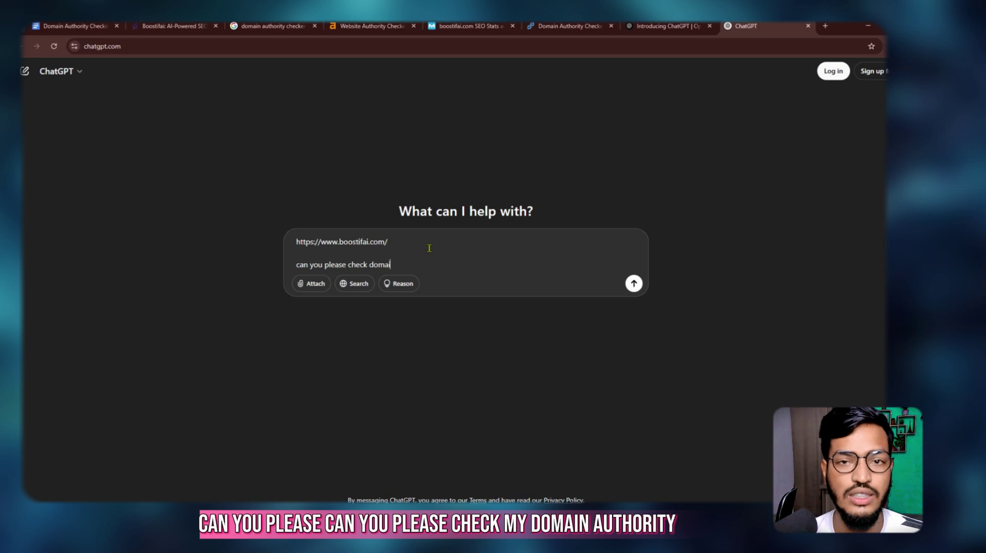
type("you please check domain authority ?")
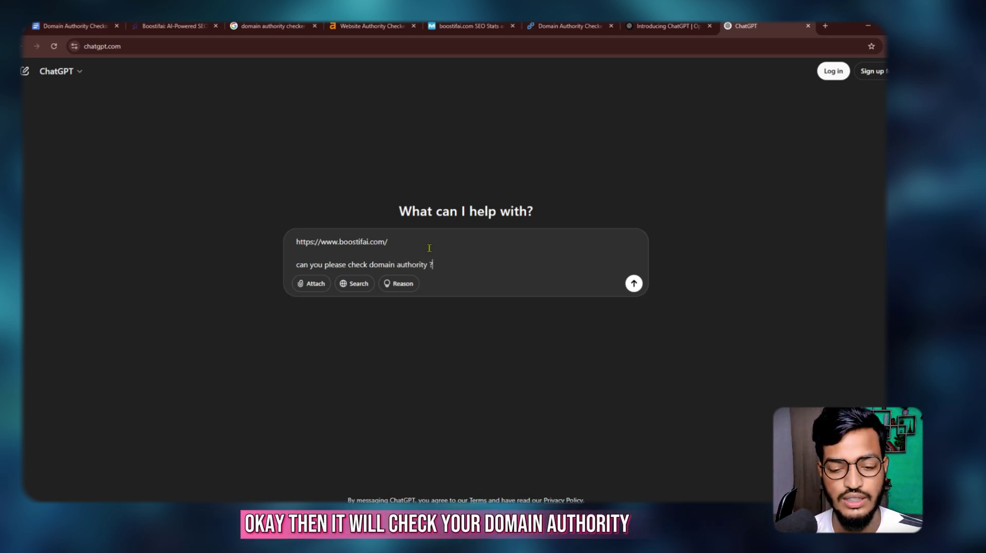
key("Return")
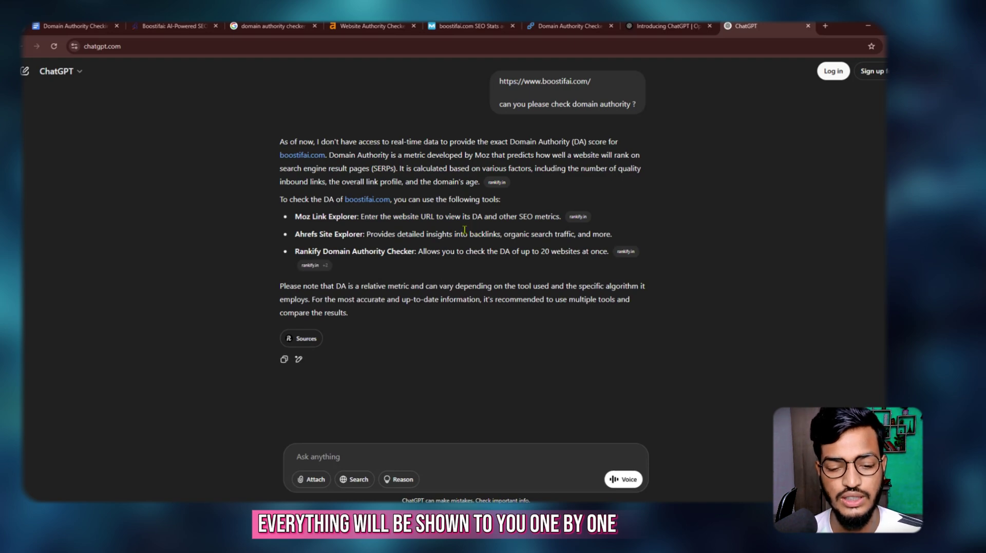
Highlight ChatGPT's Moz Link Explorer recommendation for checking boostifai.com's domain authority
left_click_drag(343, 216, 455, 218)
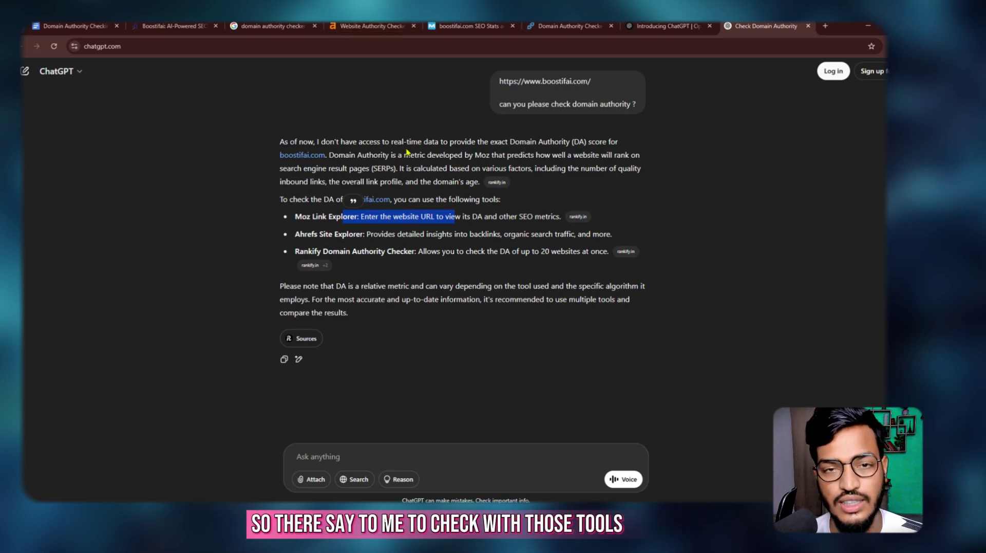
Look back over the Ahrefs, Moz and other domain authority checker tabs for boostifai.com
left_click(376, 26)
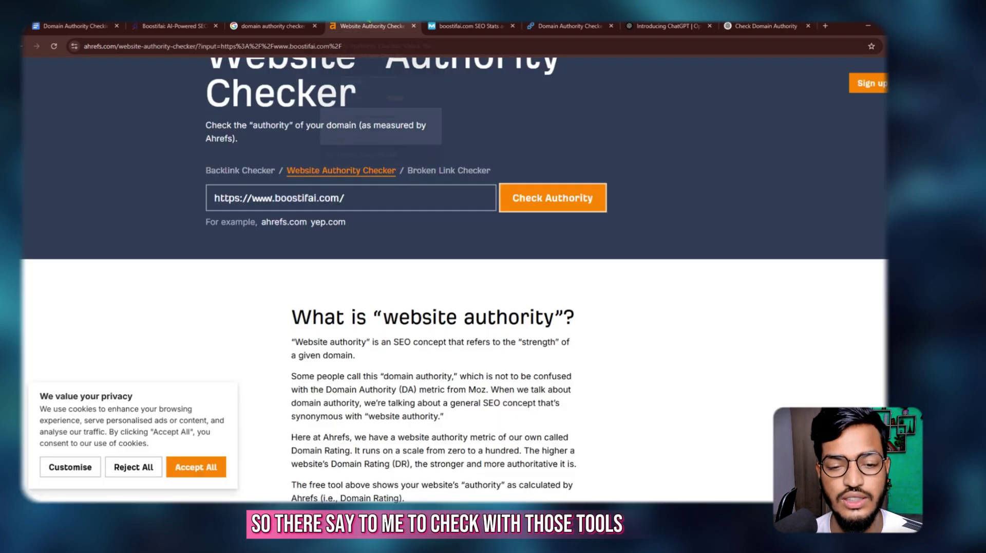
left_click(498, 24)
left_click(566, 26)
left_click(468, 26)
left_click(373, 26)
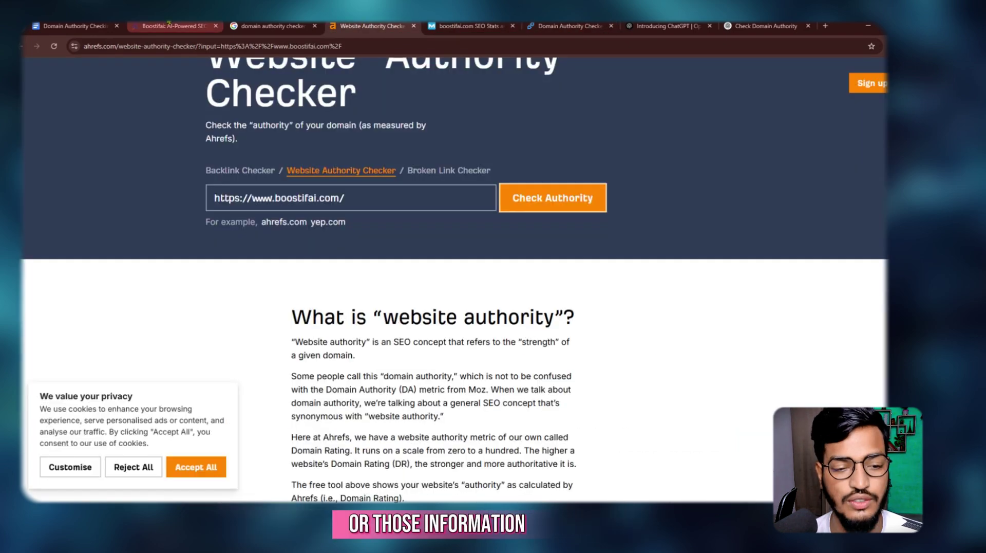
Highlight the Ubersuggest heading in the Google Doc of best AI tools notes
left_click(73, 26)
scroll(266, 208, "down", 8)
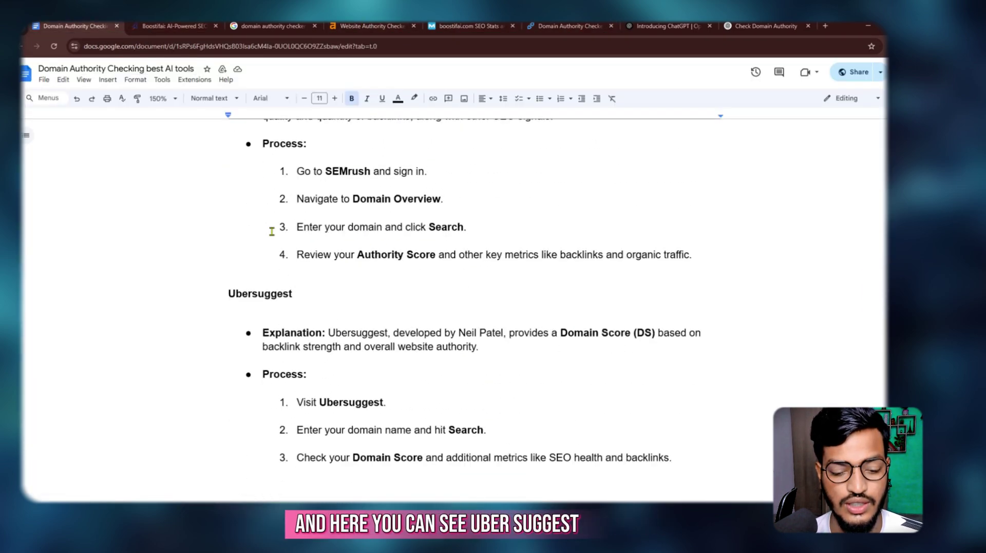
left_click_drag(227, 287, 286, 288)
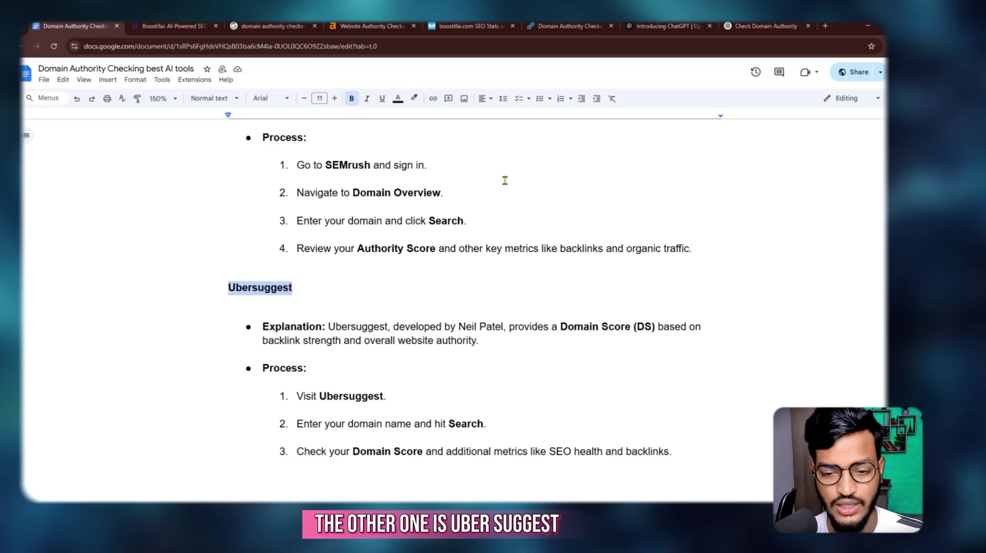
scroll(462, 182, "up", 10)
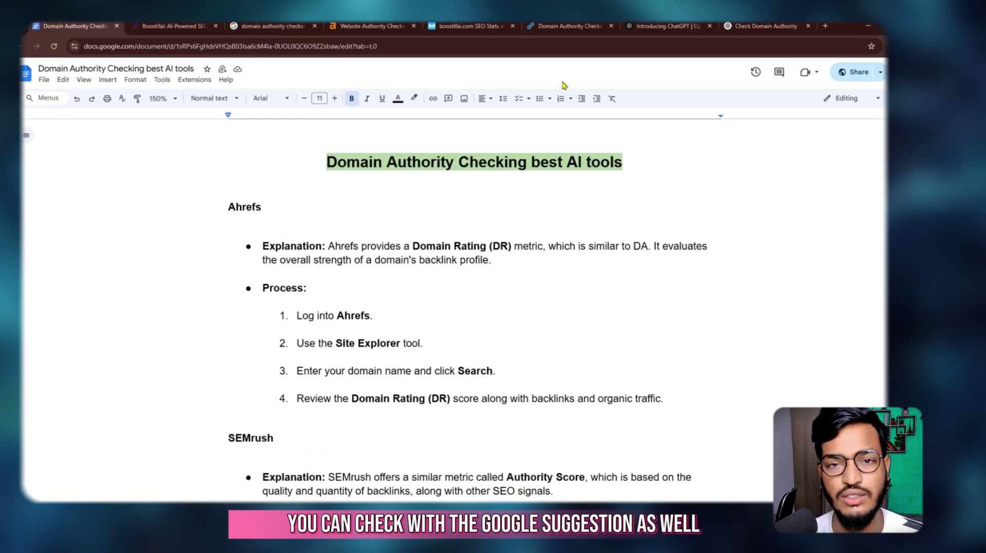
left_click(825, 25)
Search Google for 'ubersuggest', open Ubersuggest on neilpatel.com and dismiss the sign-up prompt
type("ubersuggest")
key("Return")
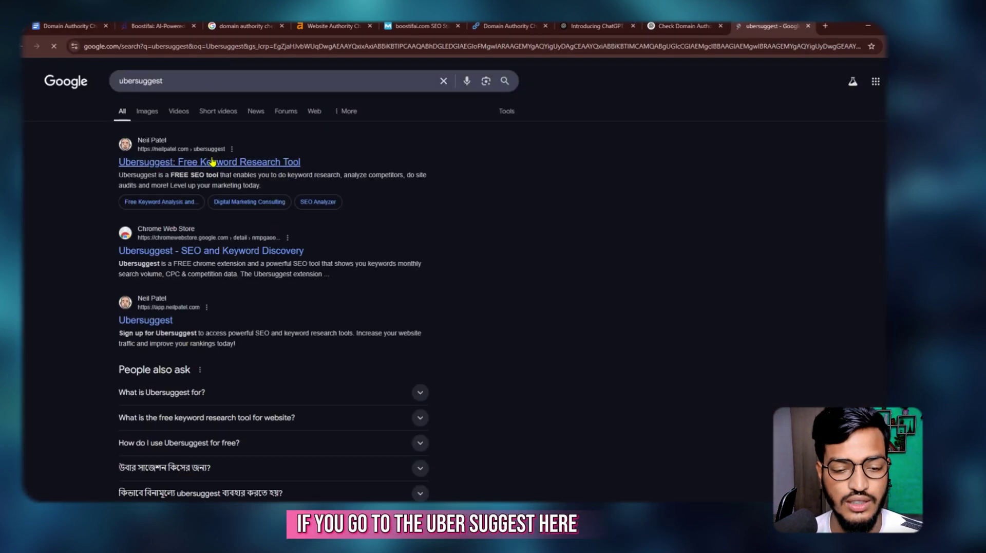
left_click(212, 162)
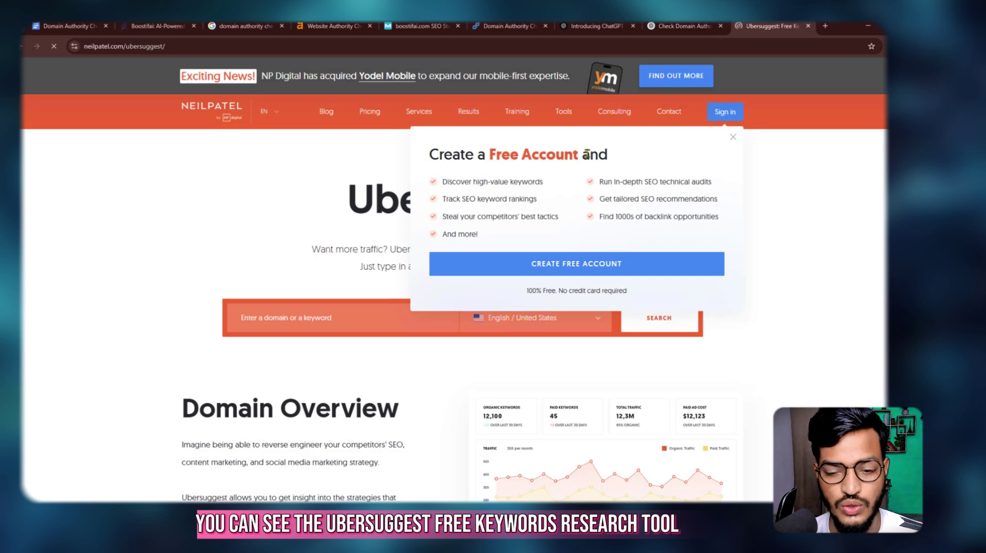
left_click(733, 137)
left_click(374, 306)
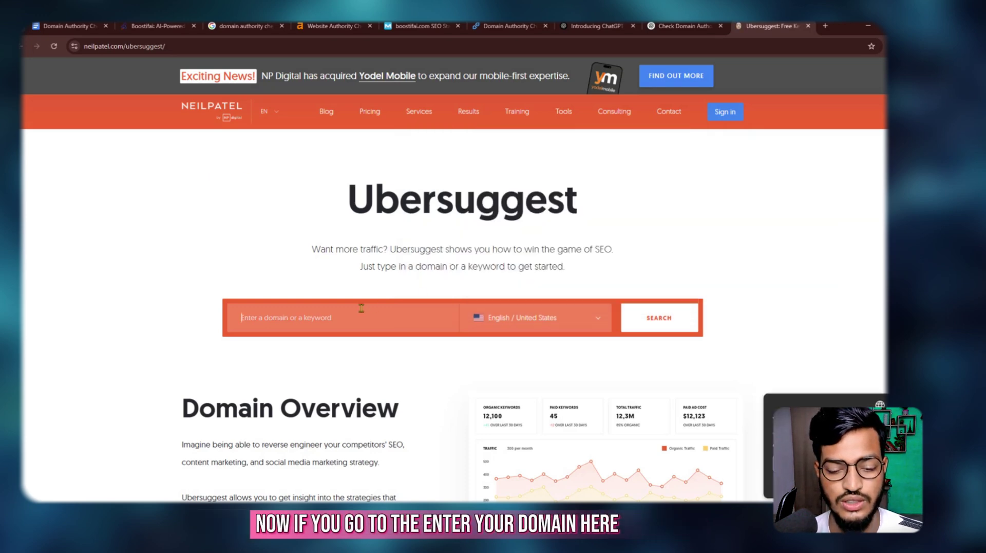
type("Ubersuggest")
key("ctrl+a")
key("BackSpace")
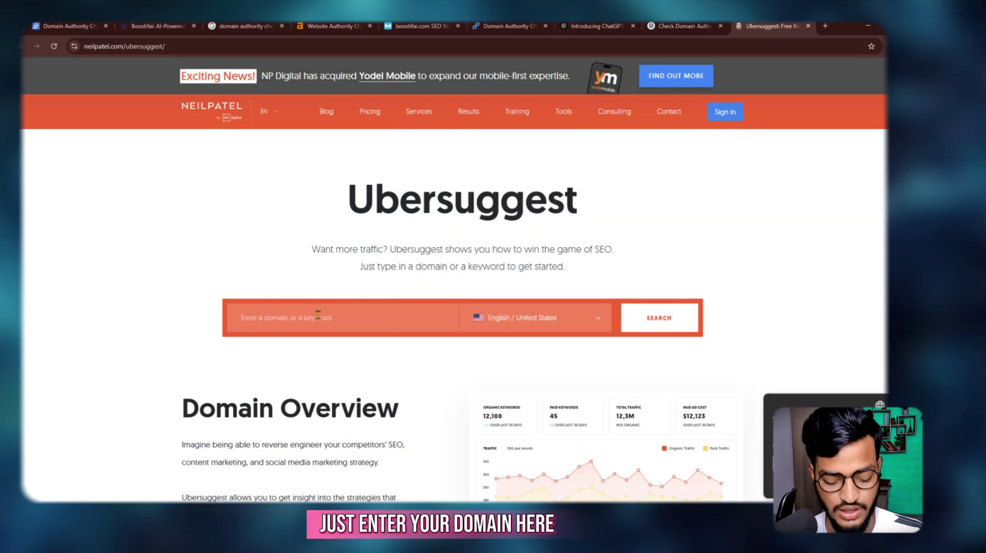
key("super+v")
left_click(310, 448)
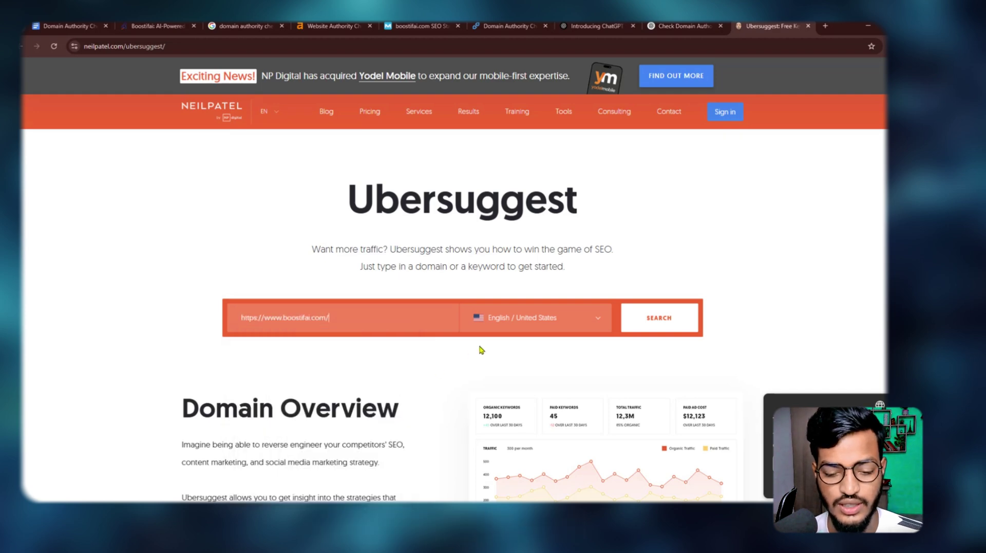
left_click(657, 321)
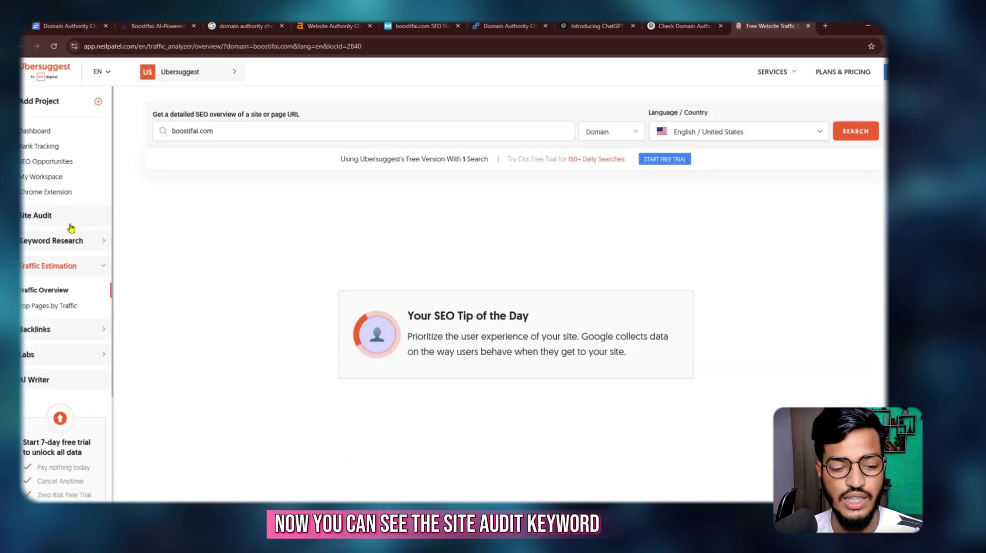
Dismiss the sign-up prompt and expand Traffic Estimation from the Ubersuggest dashboard
scroll(49, 304, "down", 2)
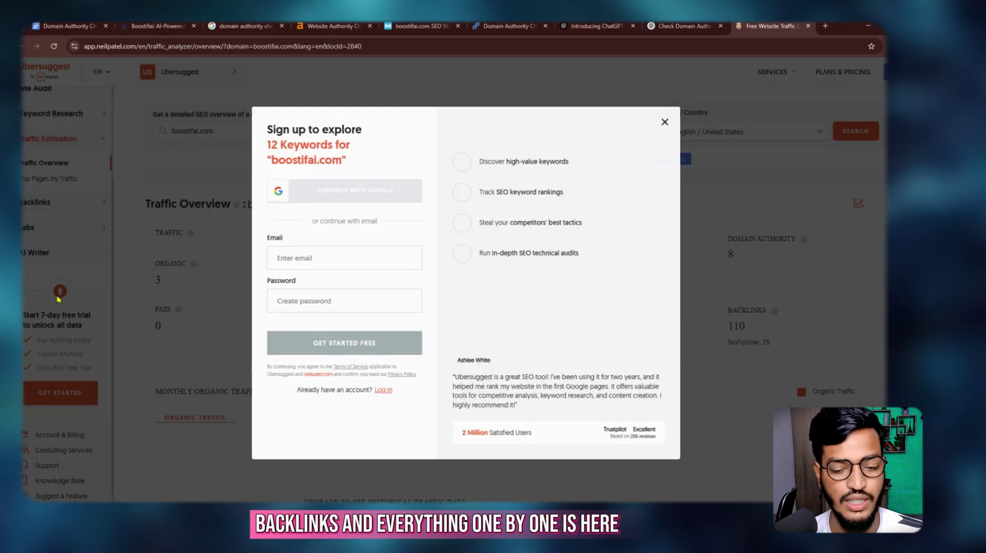
left_click(666, 123)
scroll(77, 214, "up", 3)
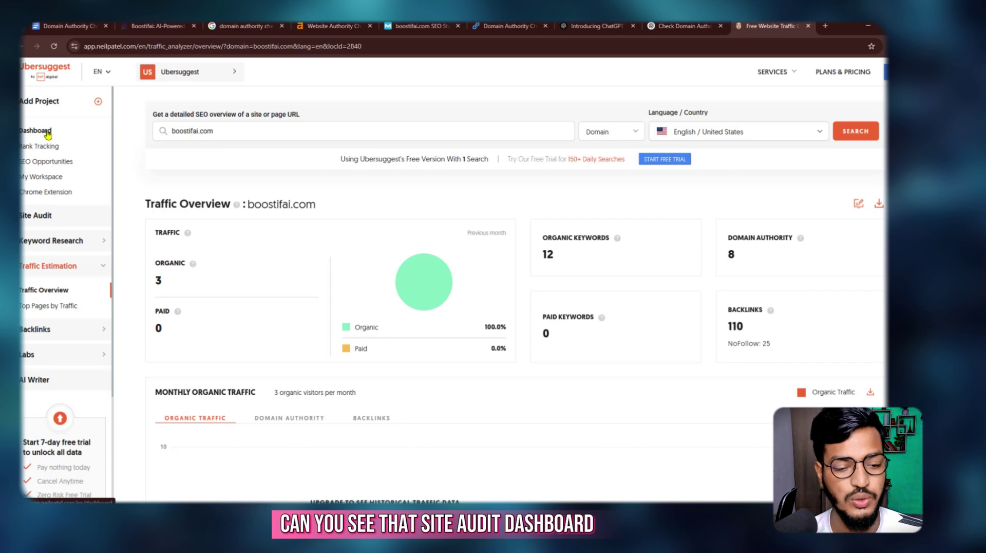
left_click(47, 135)
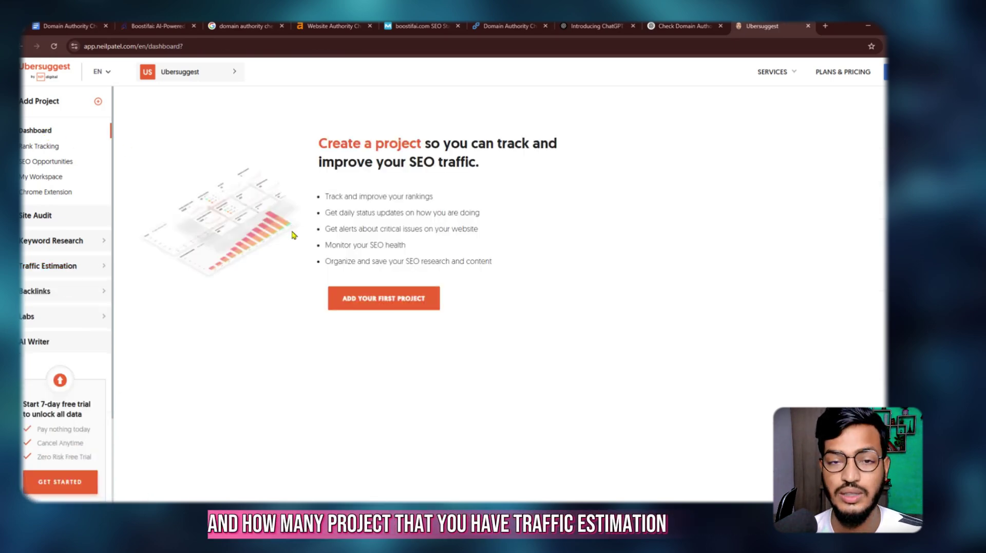
left_click(50, 268)
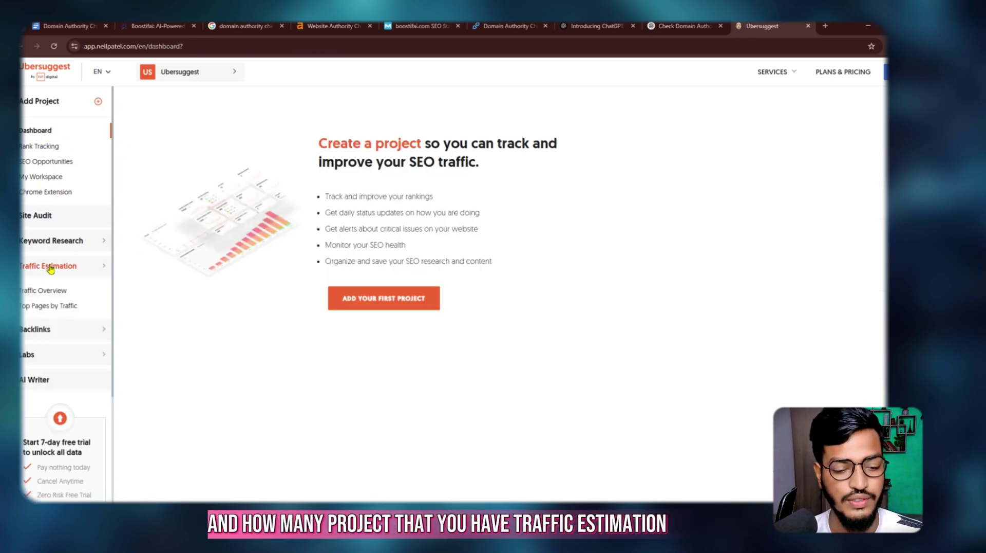
Open boostifai.com's Traffic Overview and inspect its 12 organic keywords in detail
scroll(46, 278, "down", 3)
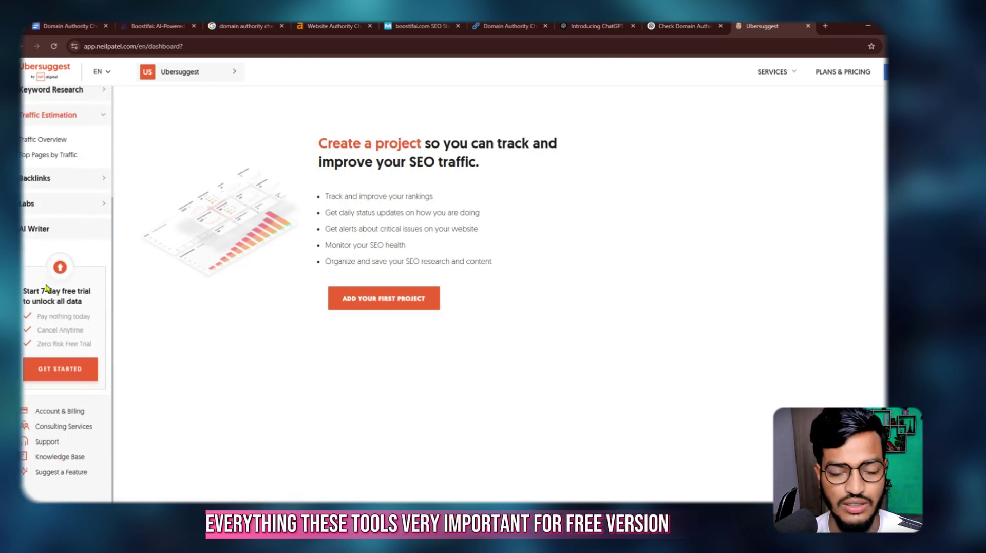
scroll(47, 288, "up", 3)
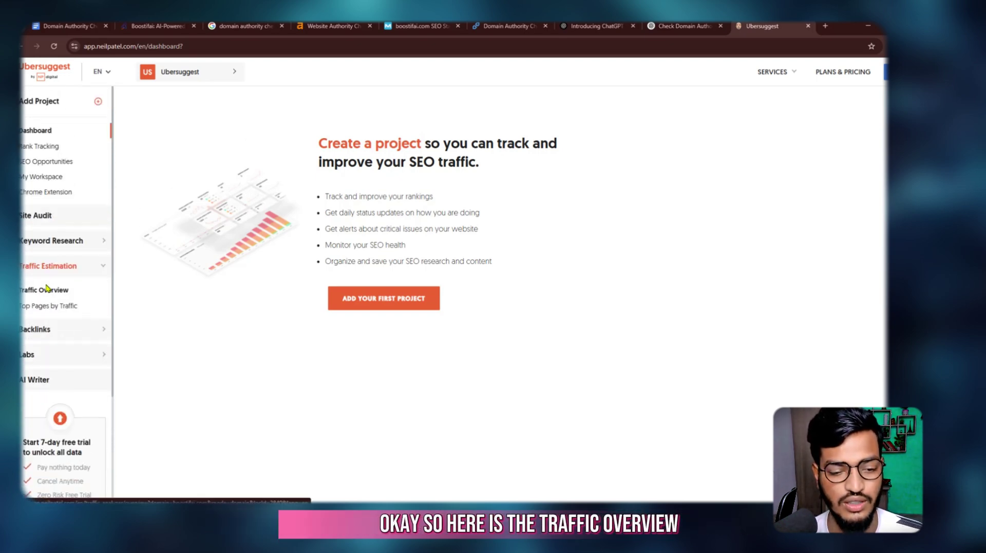
left_click(58, 290)
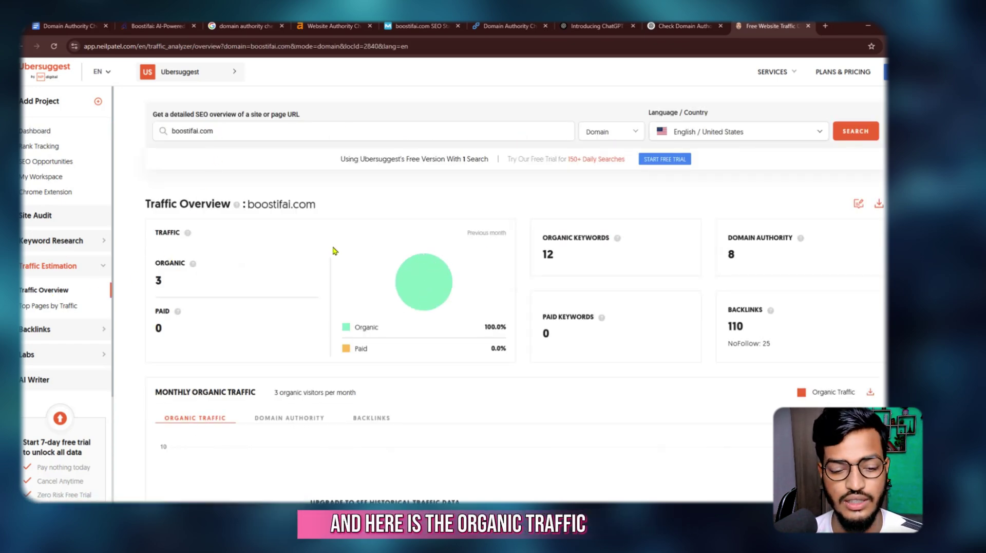
left_click(700, 260)
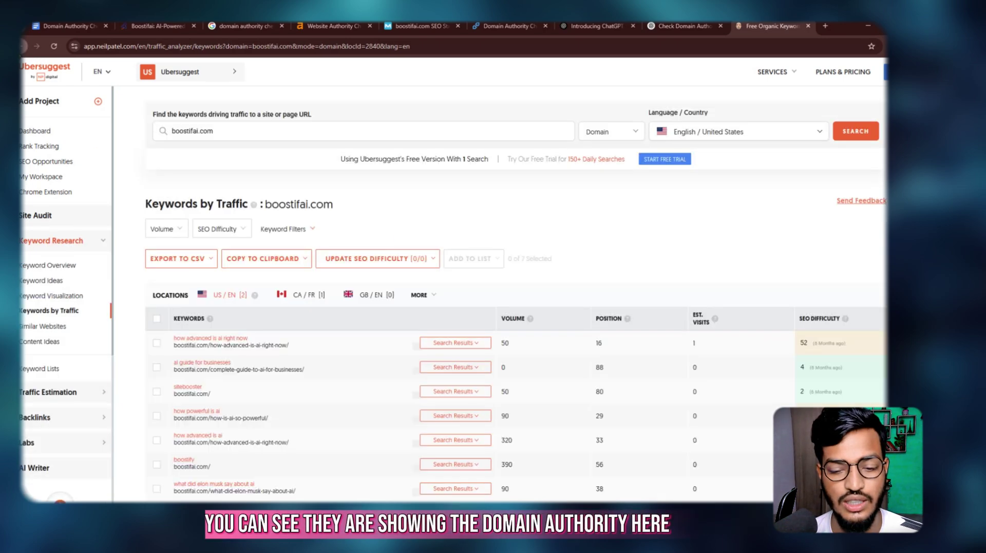
key("alt+Left")
Open Backlinks Overview from the Domain Authority 8 card and scroll past New & Lost Referring Domains
left_click(755, 250)
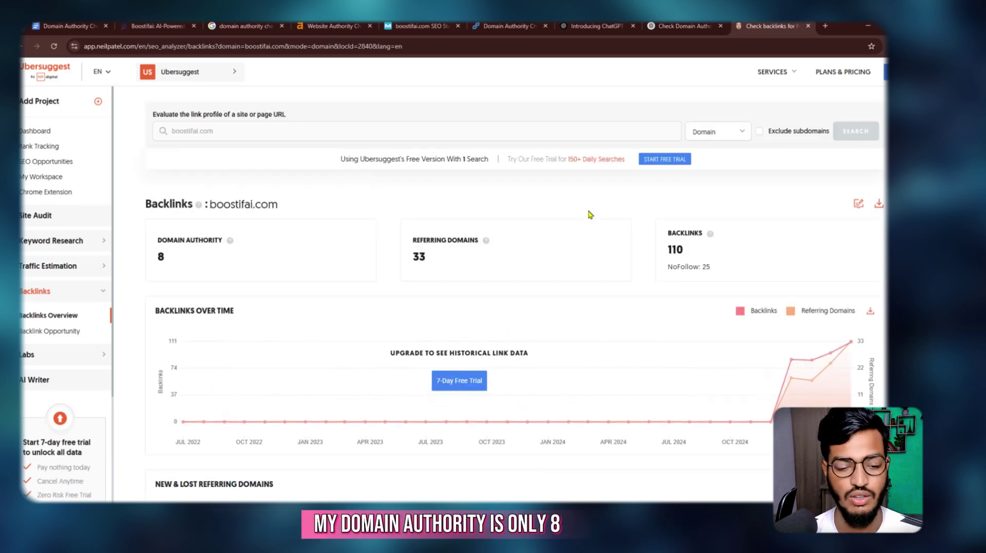
scroll(517, 223, "down", 2)
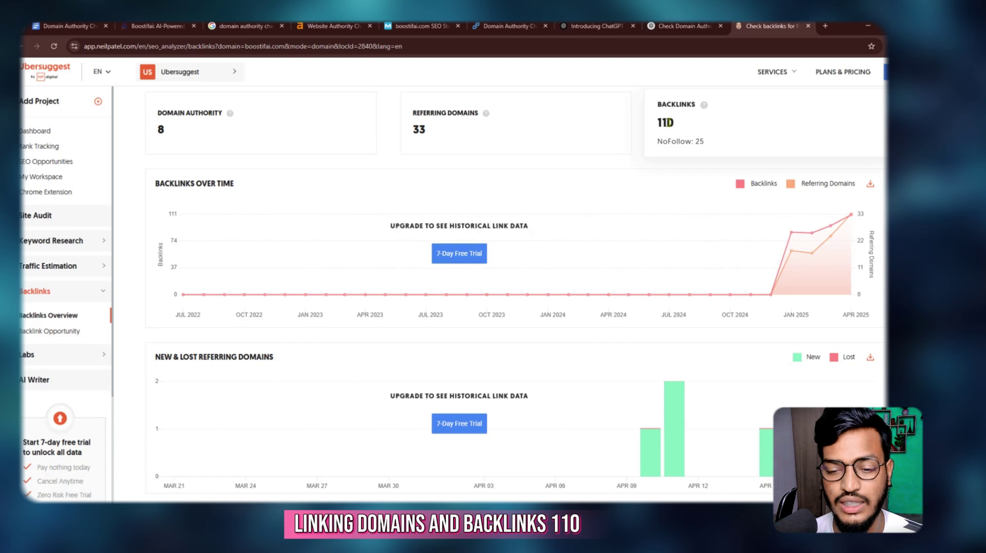
scroll(249, 262, "down", 5)
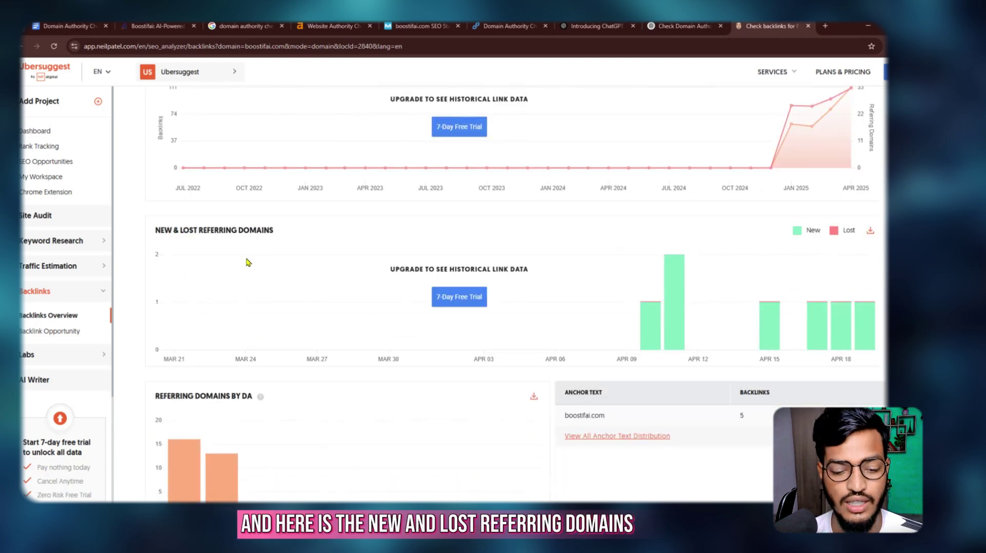
left_click_drag(157, 100, 320, 131)
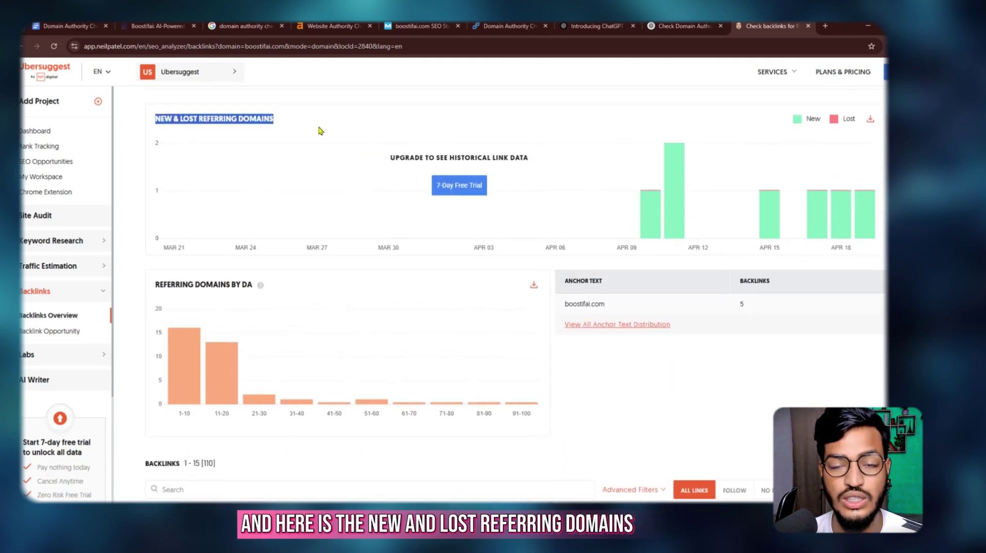
scroll(318, 222, "down", 15)
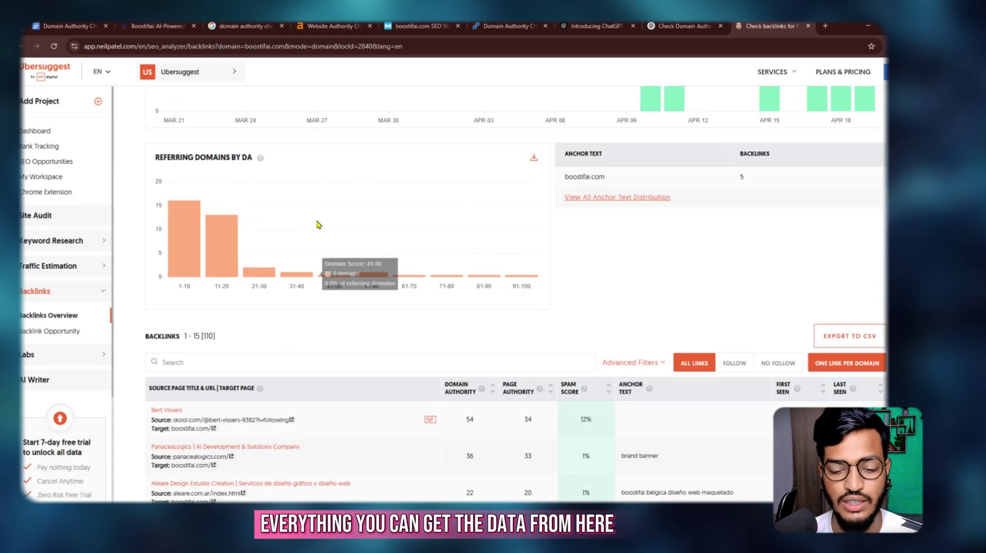
scroll(319, 224, "up", 2)
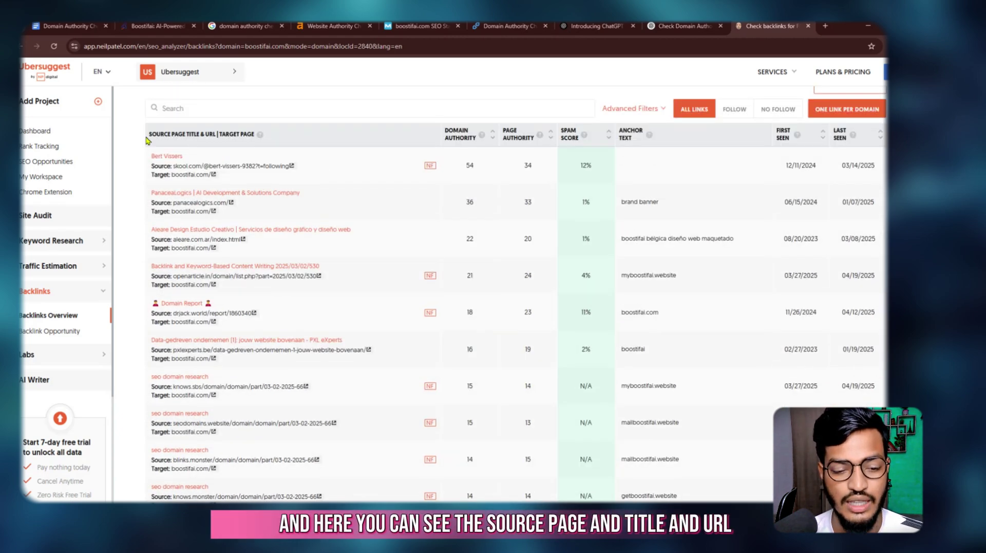
Highlight the table header, the first backlink's page title and the second backlink's source and target
left_click_drag(148, 134, 227, 135)
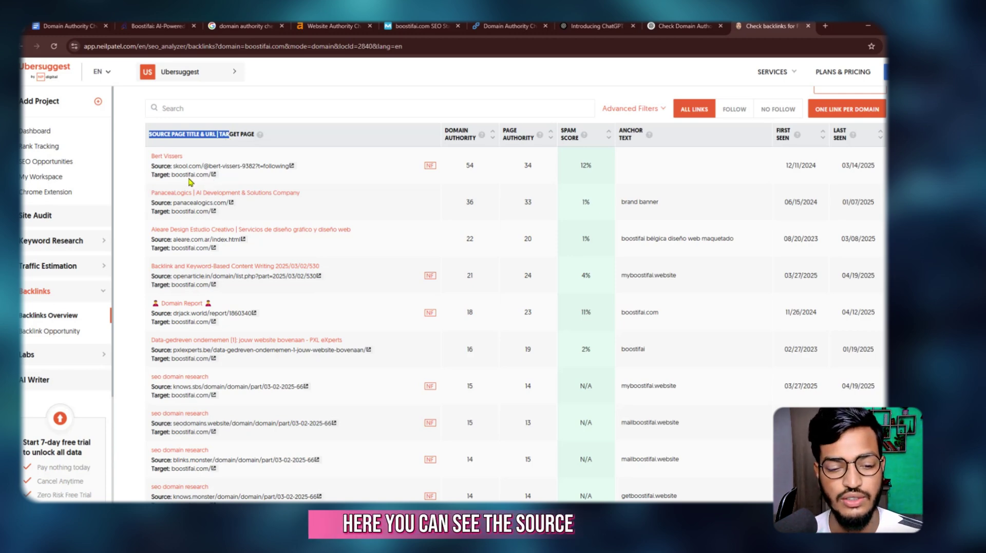
left_click(155, 167)
left_click_drag(155, 168, 152, 156)
left_click(157, 177)
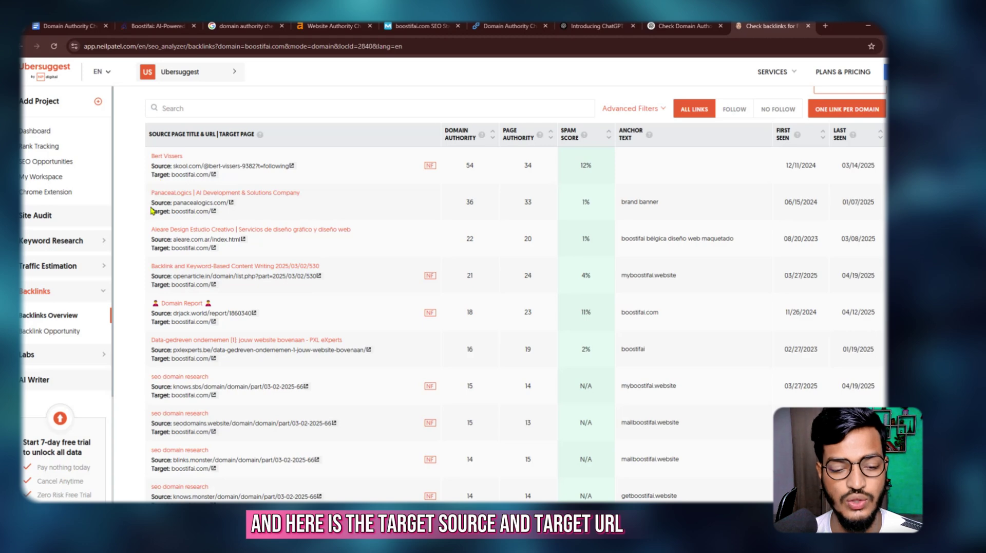
left_click_drag(152, 211, 177, 218)
left_click(174, 217)
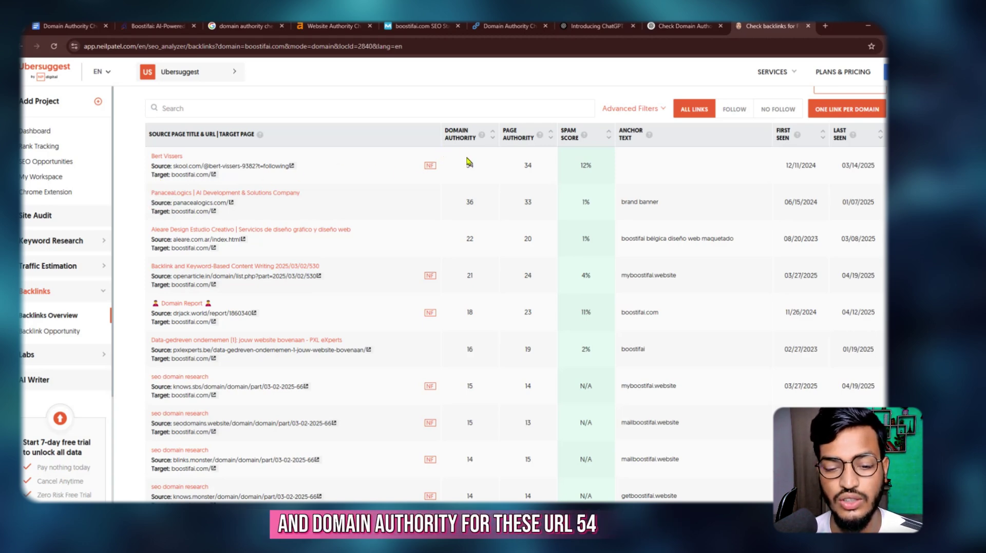
Highlight the top backlink's source URL, page authority 34 and seen dates, then return to Boostifai
left_click_drag(209, 167, 290, 165)
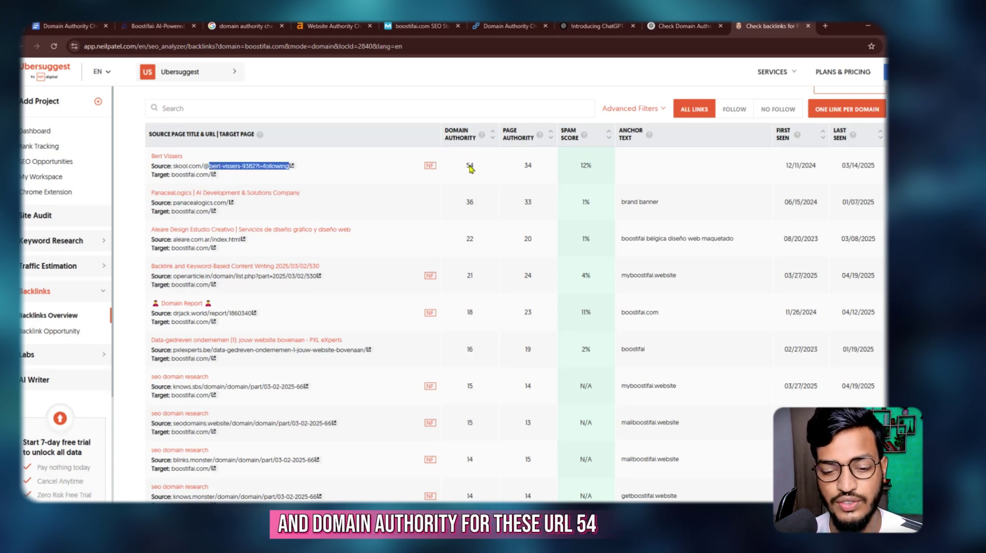
double_click(528, 164)
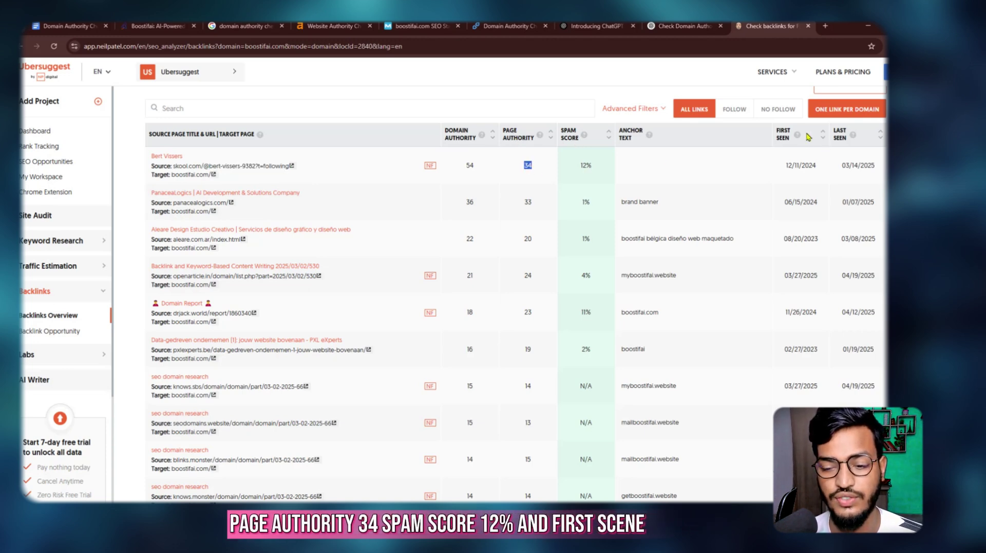
left_click_drag(785, 165, 866, 169)
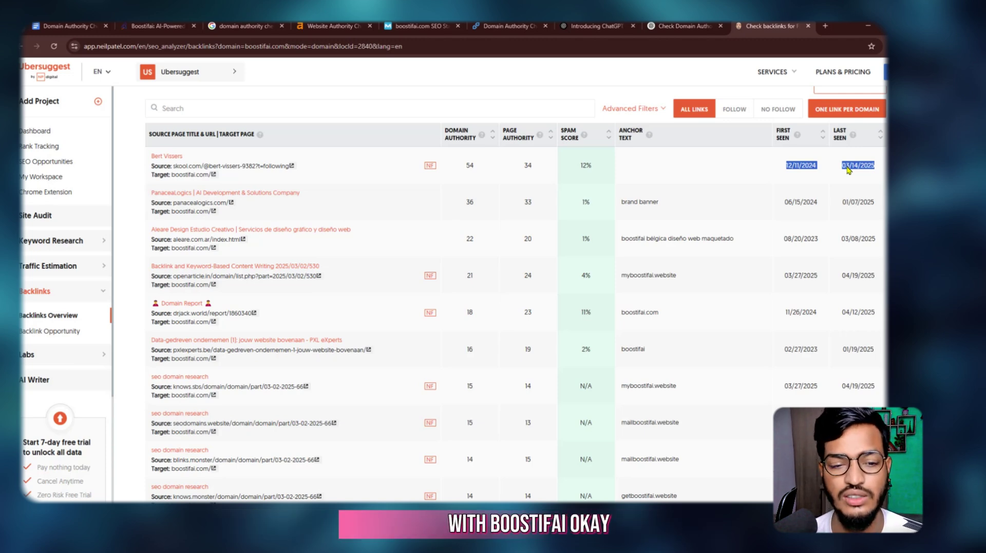
left_click(154, 26)
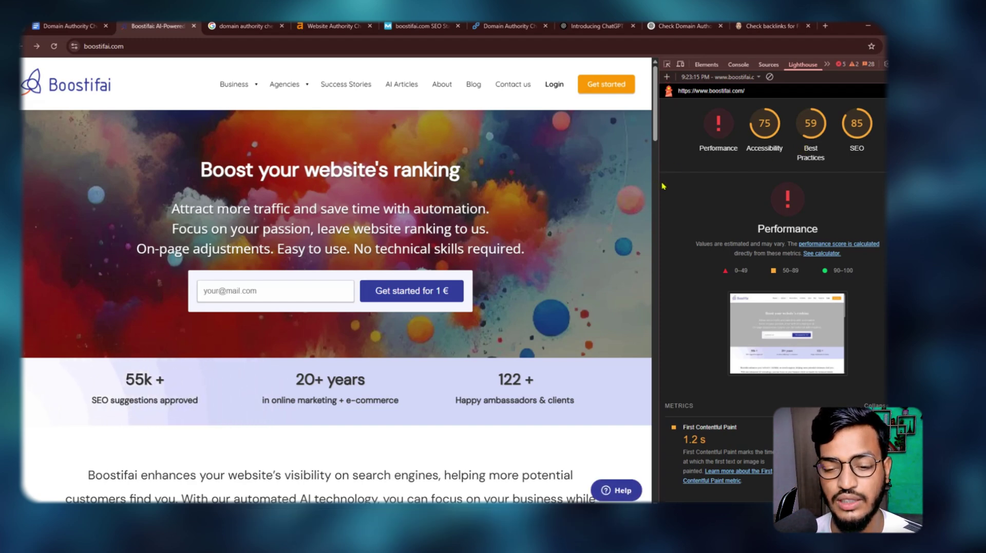
Widen the Lighthouse panel and scroll to Diagnostics flagging Minify CSS, Minify JavaScript and text compression
left_click_drag(661, 185, 450, 188)
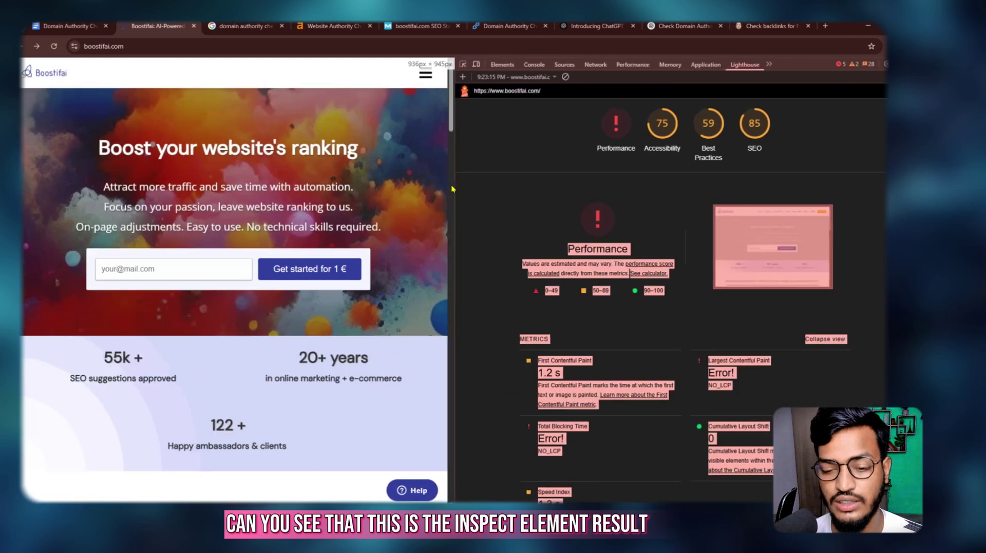
scroll(595, 160, "down", 3)
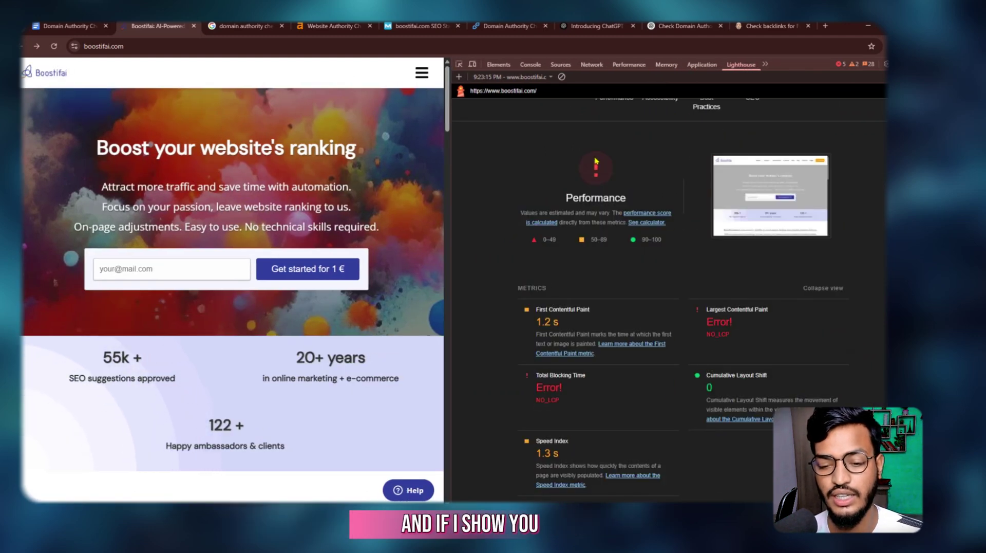
scroll(606, 149, "up", 1)
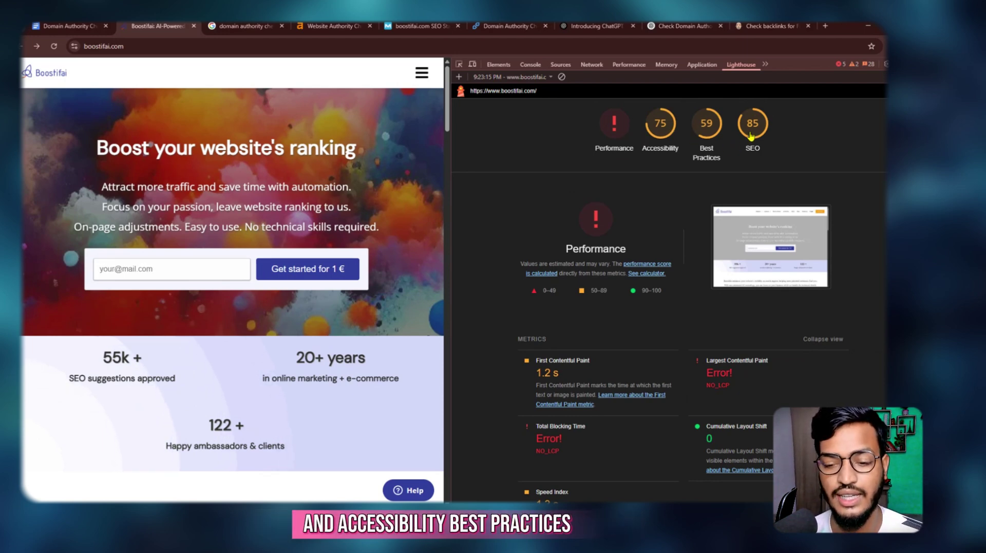
scroll(647, 143, "down", 8)
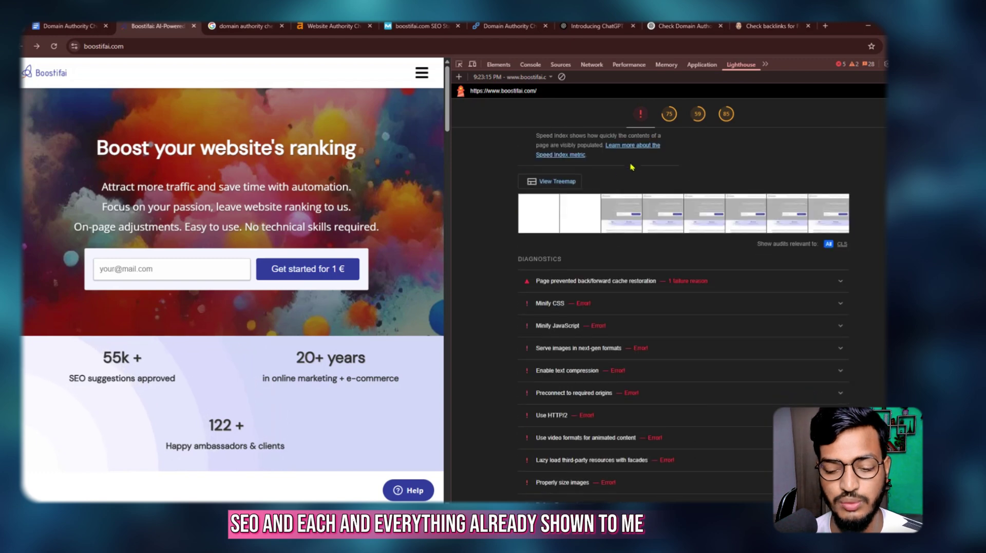